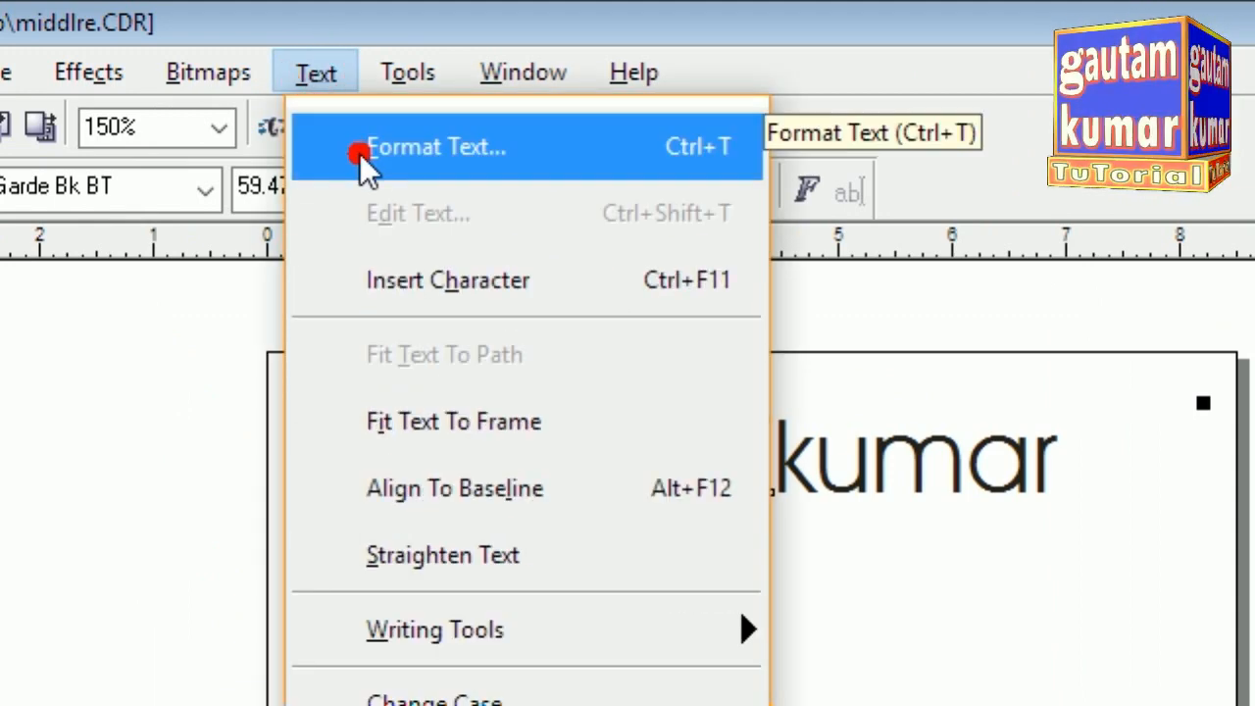
Step: Set the four-line text block's paragraph alignment to Center in Format Text and apply it
{"action": "left_click", "coordinate": [358, 152]}
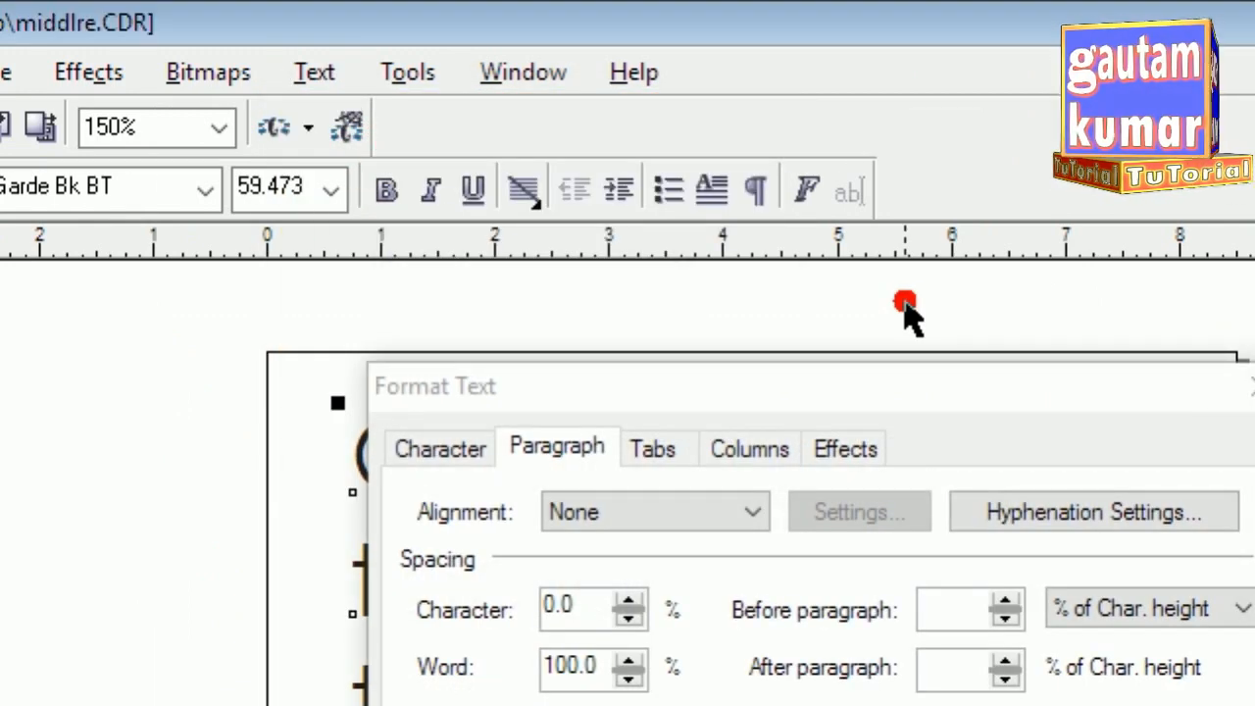
{"action": "left_click_drag", "start_coordinate": [698, 396], "coordinate": [918, 349]}
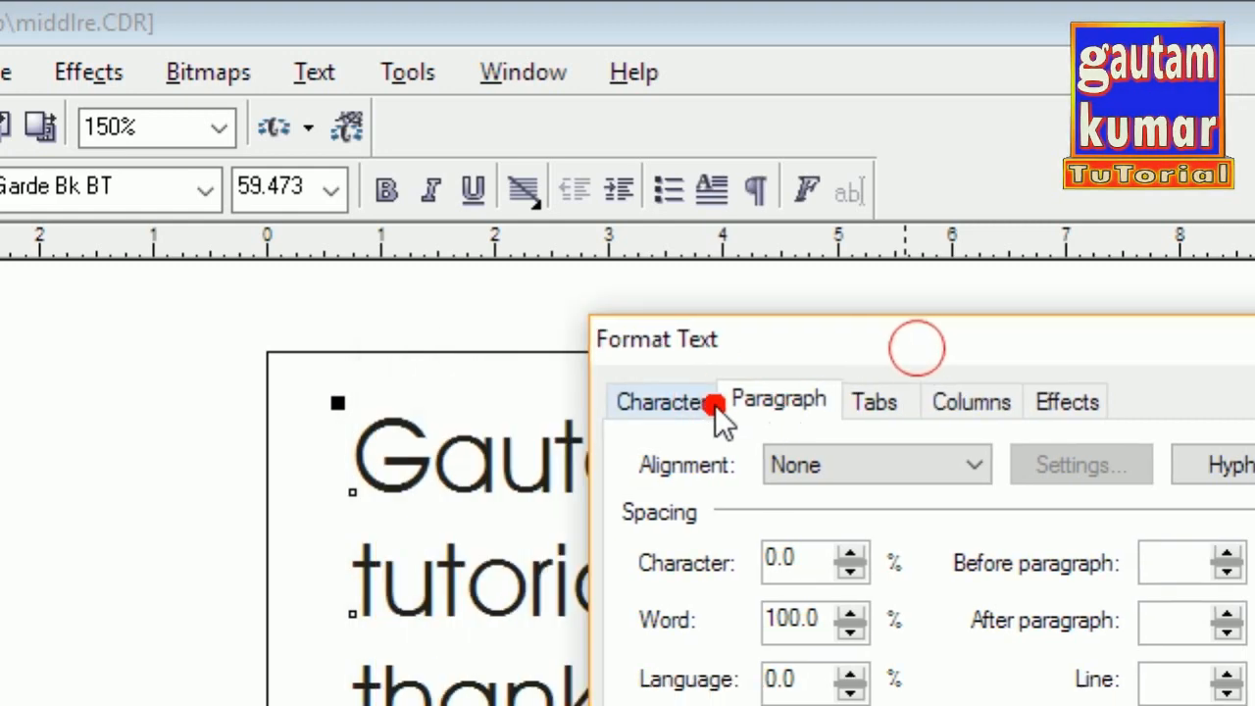
{"action": "left_click", "coordinate": [897, 464]}
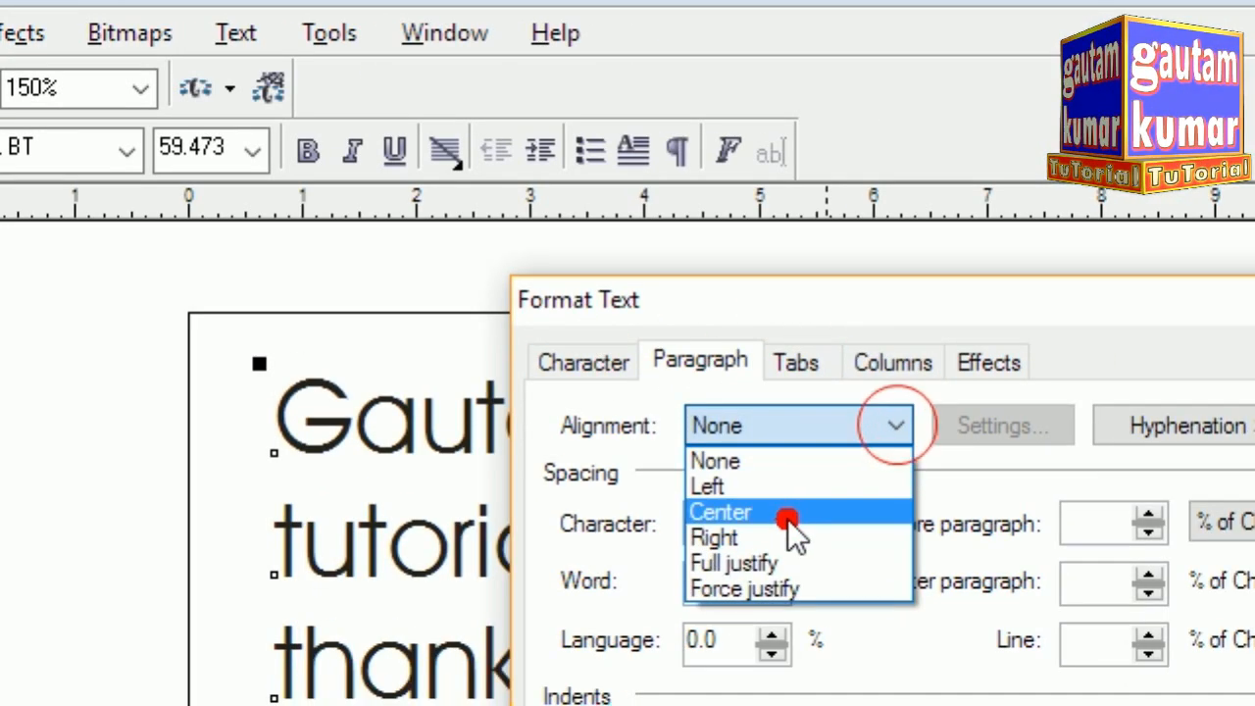
{"action": "left_click", "coordinate": [790, 554]}
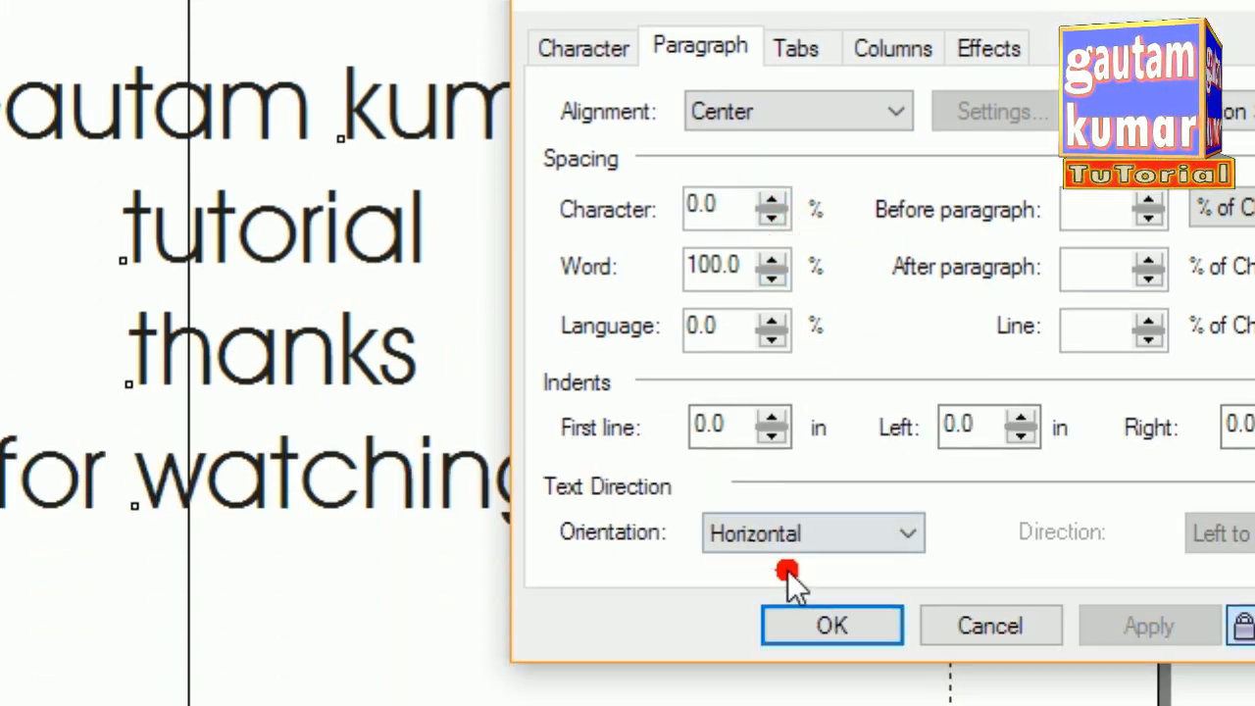
{"action": "left_click", "coordinate": [821, 705]}
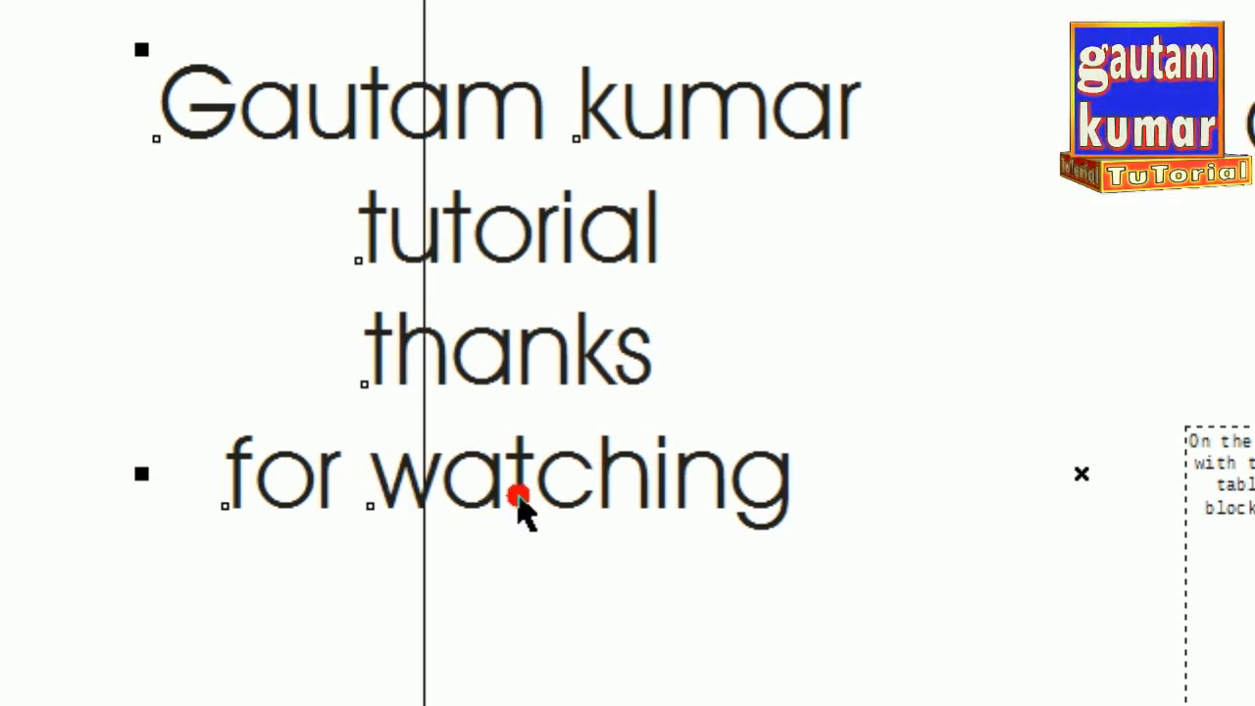
Step: Move the centered text block back inside the page, shift it off beyond the page's right edge, and deselect it
{"action": "left_click_drag", "start_coordinate": [518, 498], "coordinate": [901, 462]}
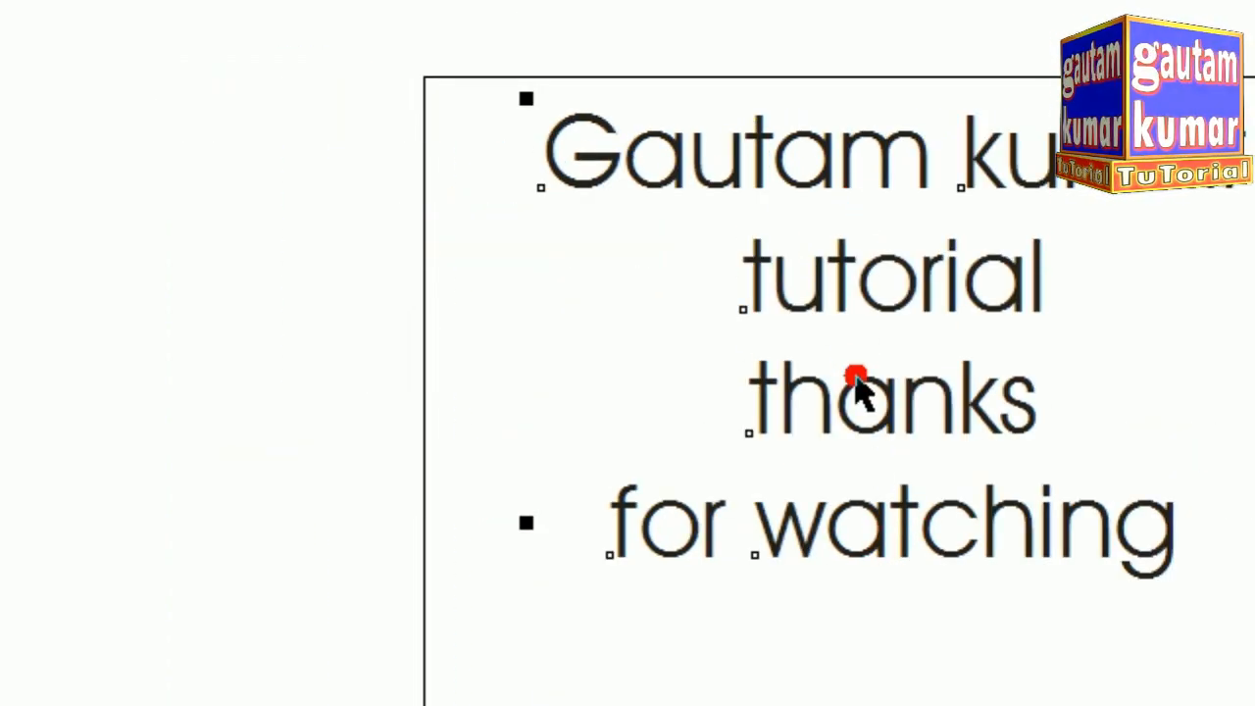
{"action": "left_click", "coordinate": [851, 283]}
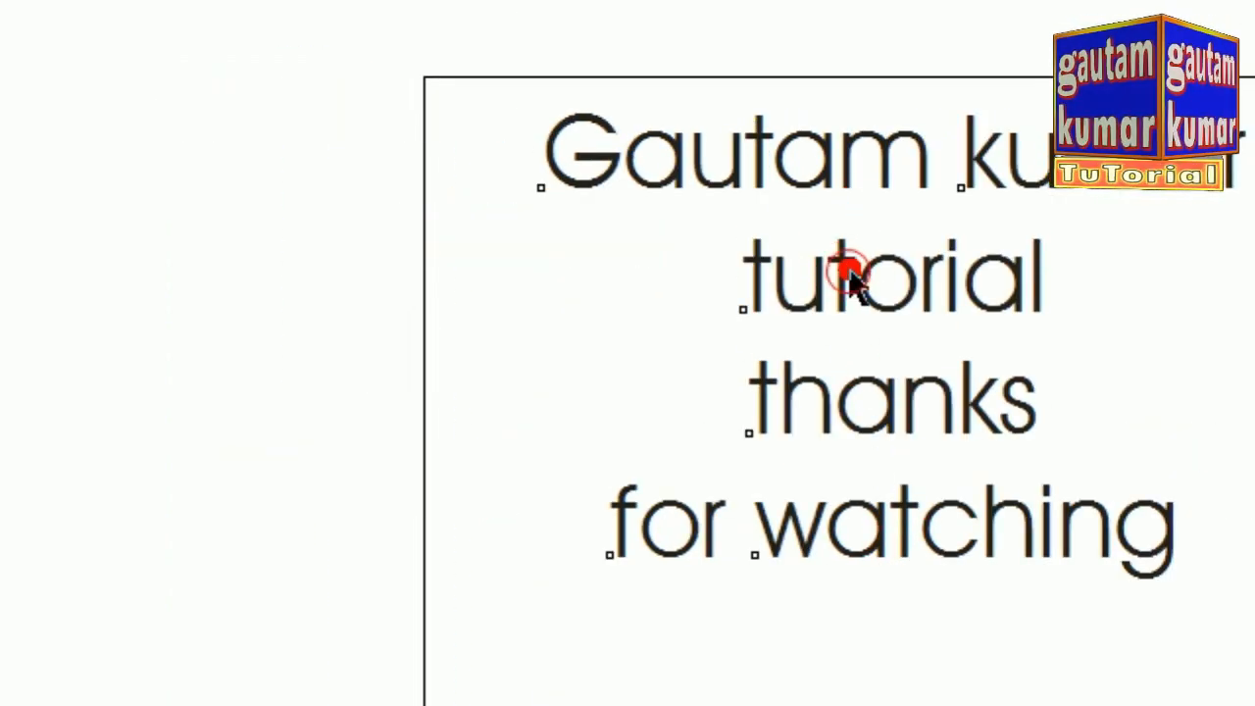
{"action": "left_click_drag", "start_coordinate": [855, 271], "coordinate": [928, 262]}
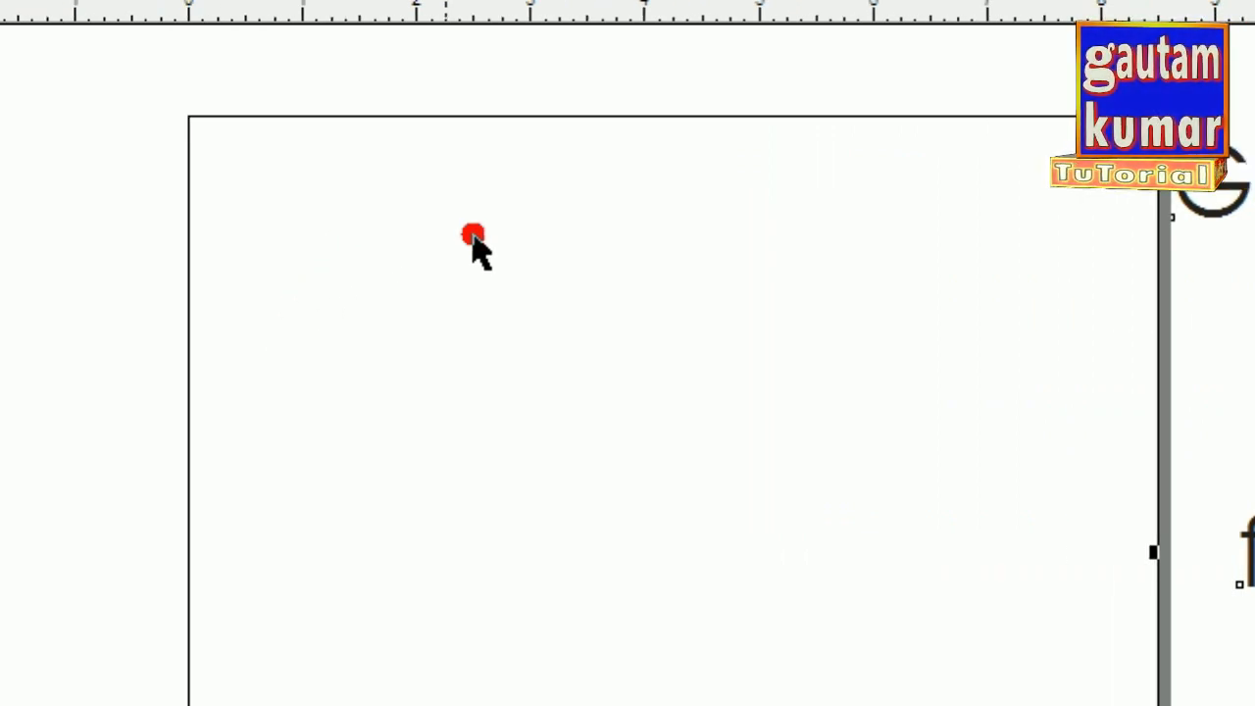
{"action": "left_click", "coordinate": [336, 294]}
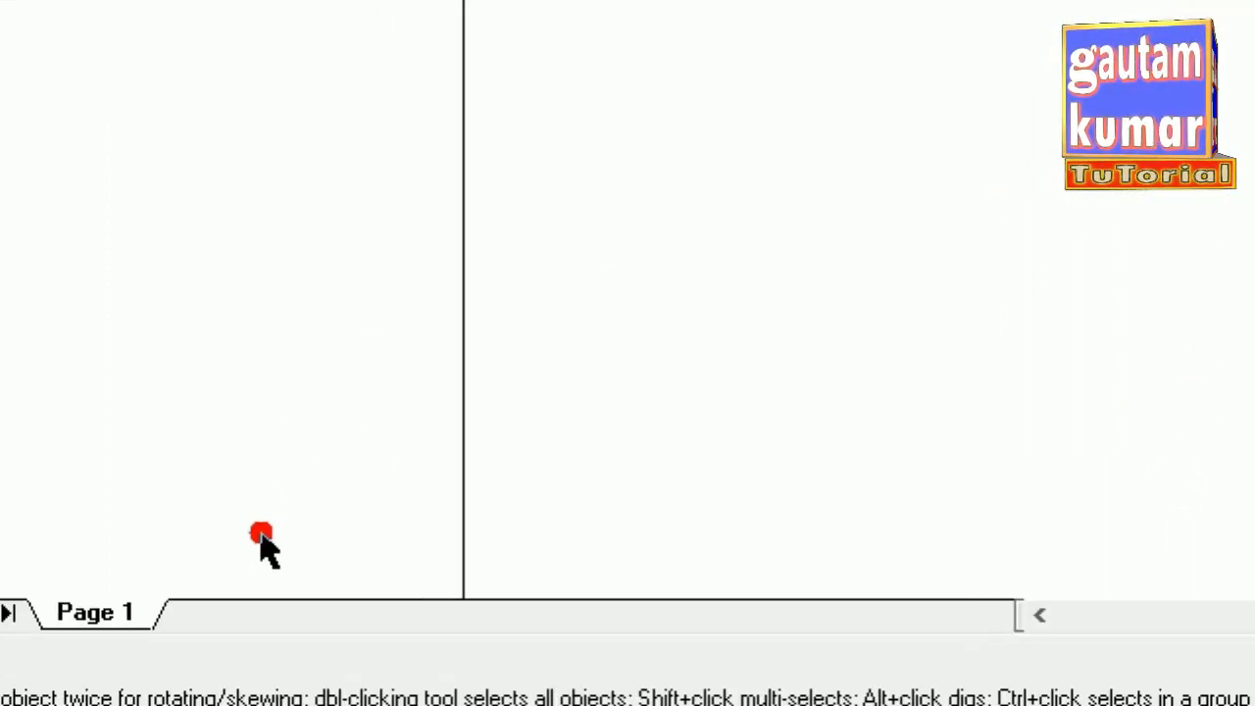
Step: Switch to Word and copy the first paragraph, starting with "On the Insert tab"
{"action": "left_click", "coordinate": [318, 676]}
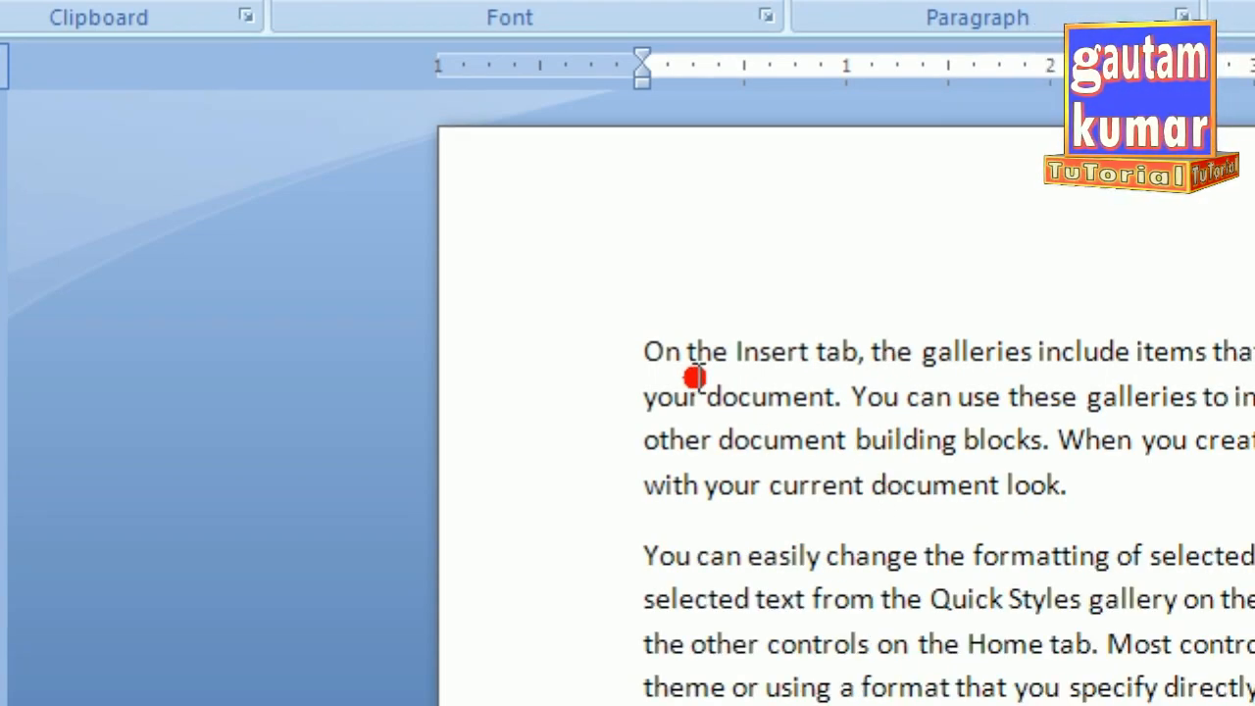
{"action": "left_click_drag", "start_coordinate": [643, 350], "coordinate": [1084, 485]}
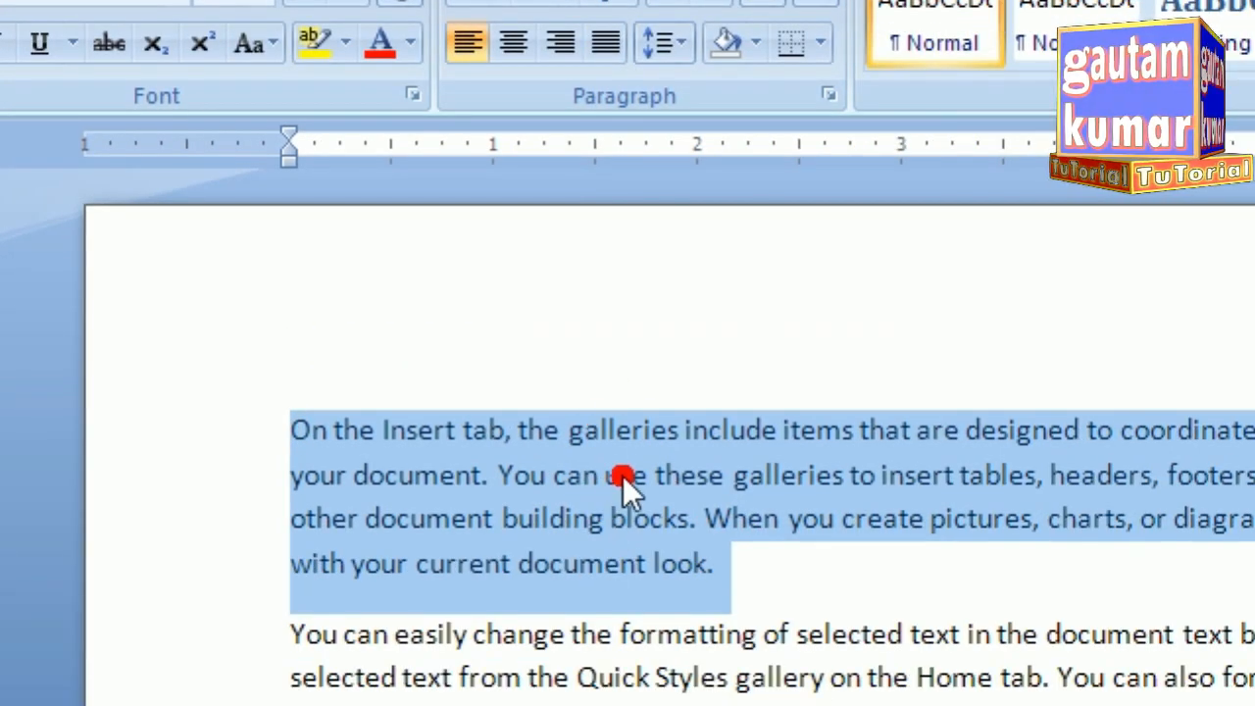
{"action": "right_click", "coordinate": [534, 436]}
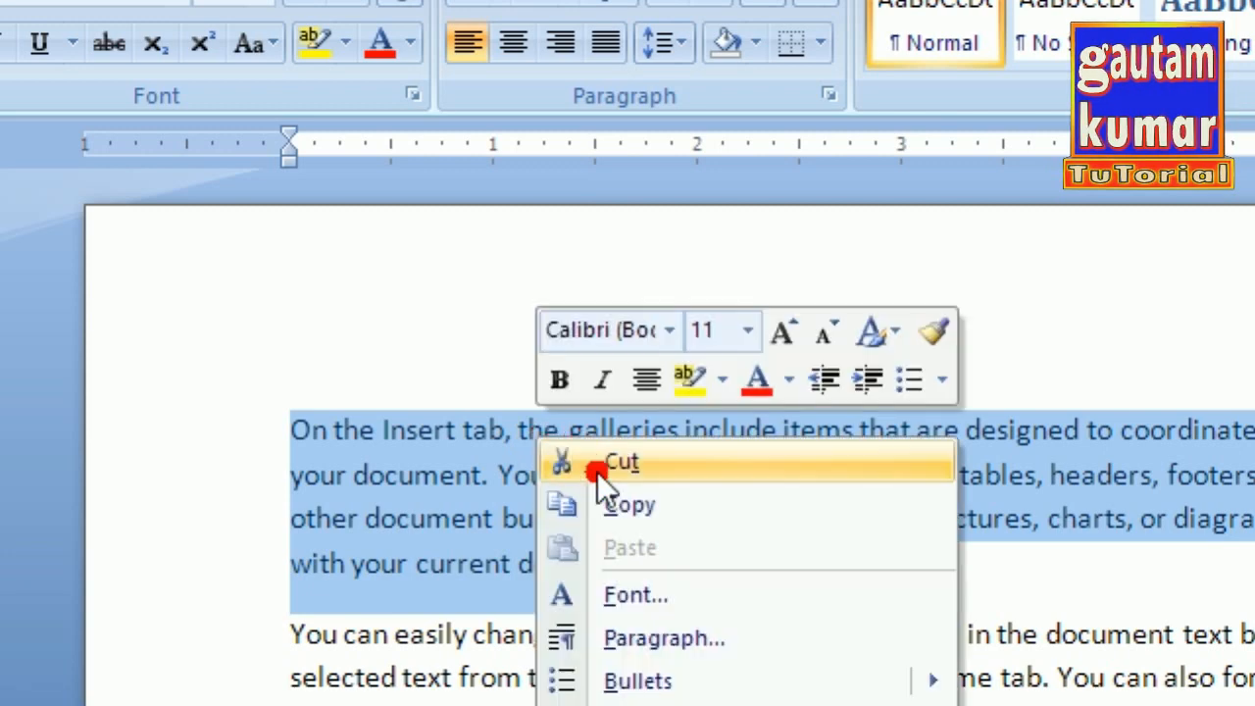
{"action": "left_click", "coordinate": [603, 507]}
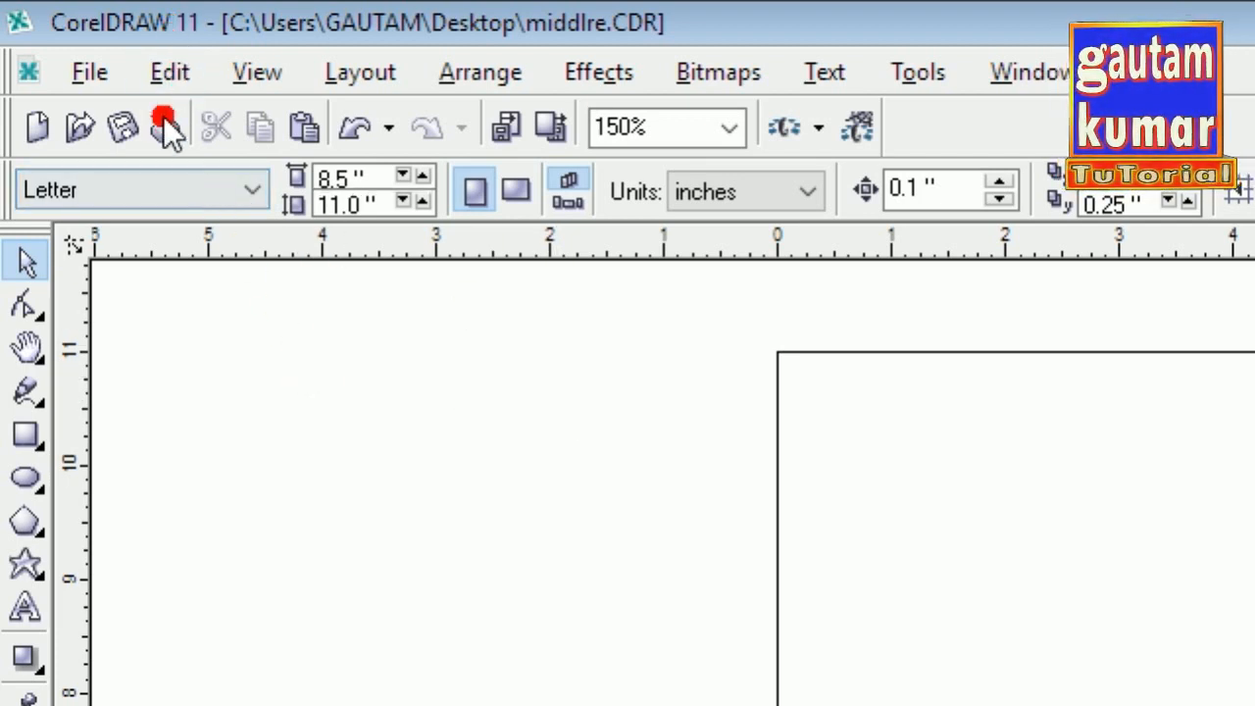
Step: Switch to CorelDRAW, paste the copied paragraph directly into the drawing and reposition it on the page
{"action": "left_click", "coordinate": [168, 78]}
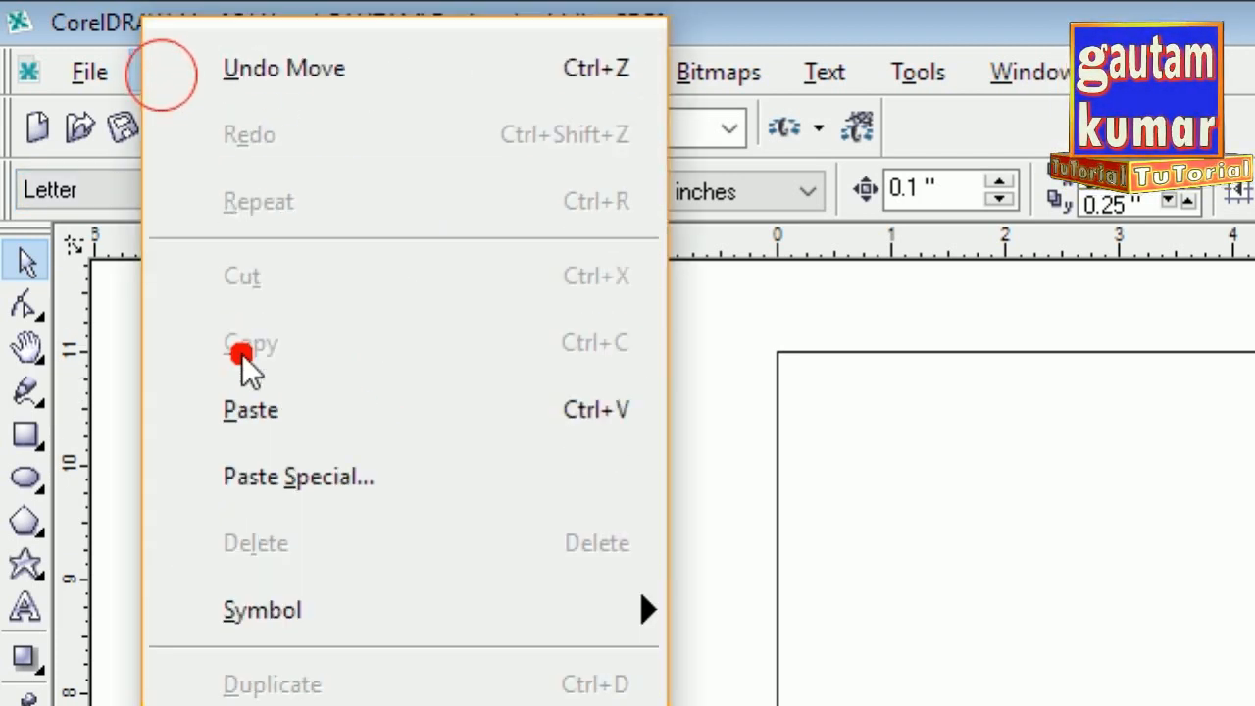
{"action": "left_click", "coordinate": [258, 410]}
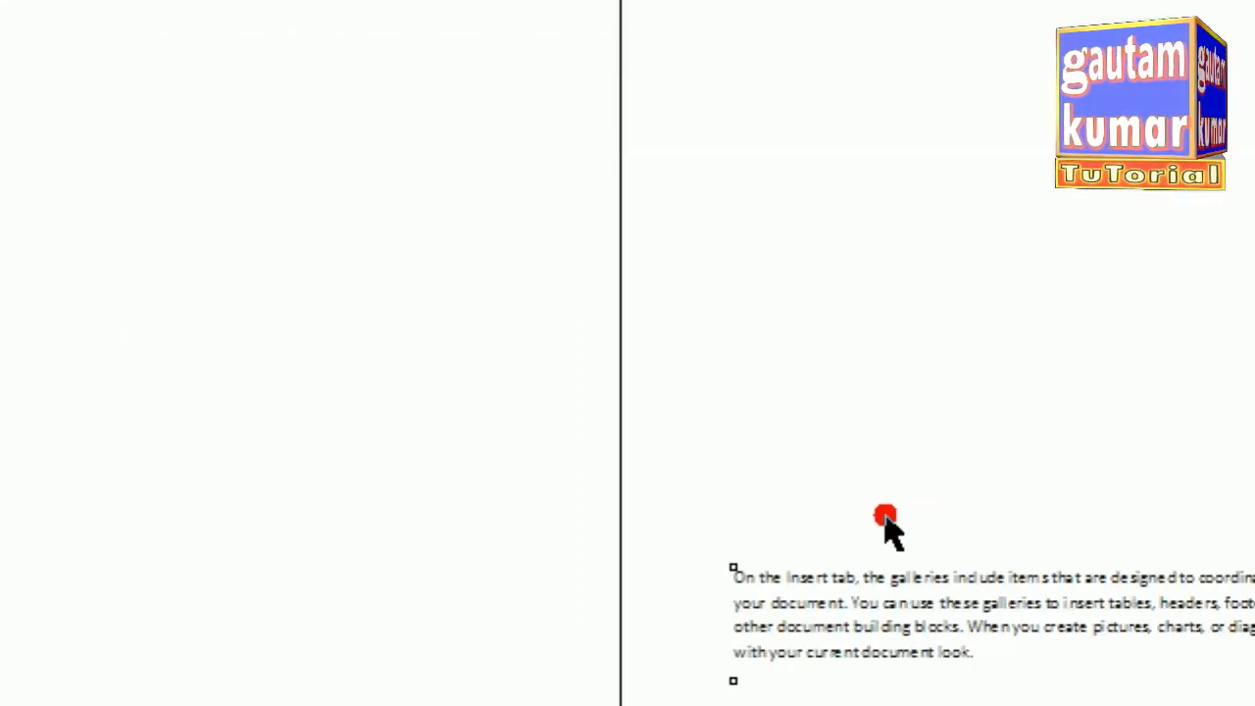
{"action": "left_click_drag", "start_coordinate": [892, 507], "coordinate": [852, 205]}
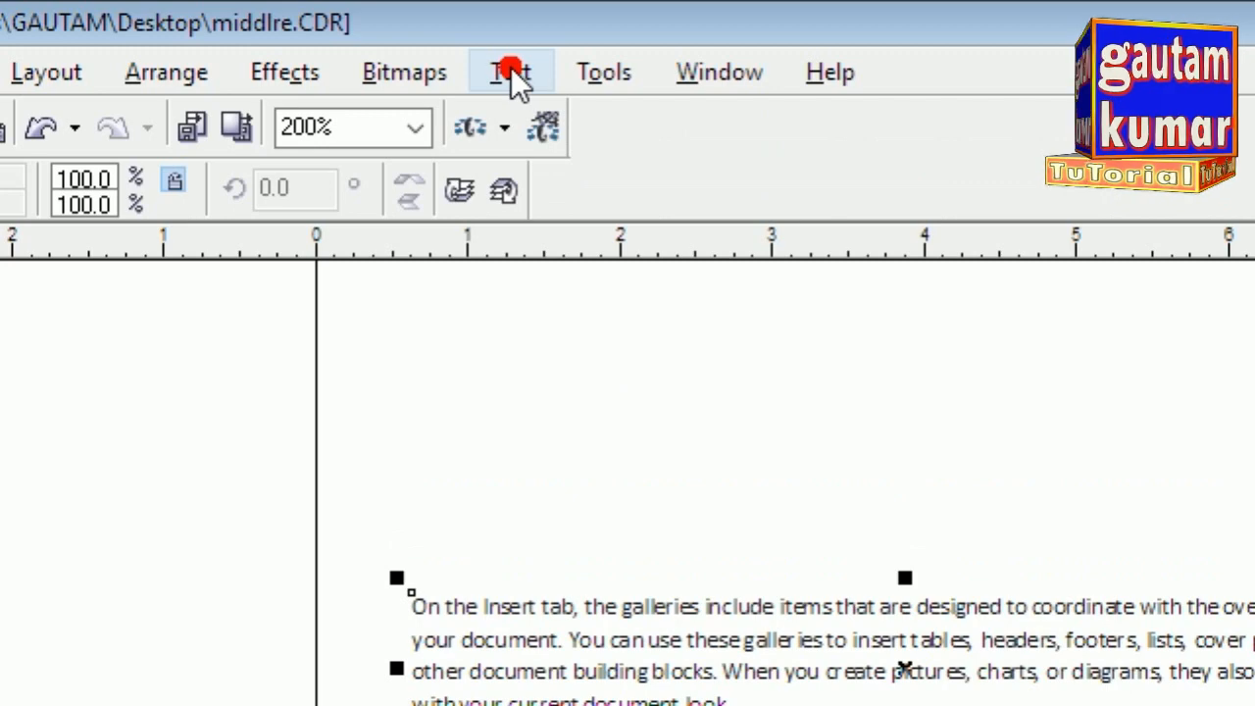
Step: Try to center-align the pasted paragraph with Format Text, and delete the paragraph from the page
{"action": "left_click", "coordinate": [512, 74]}
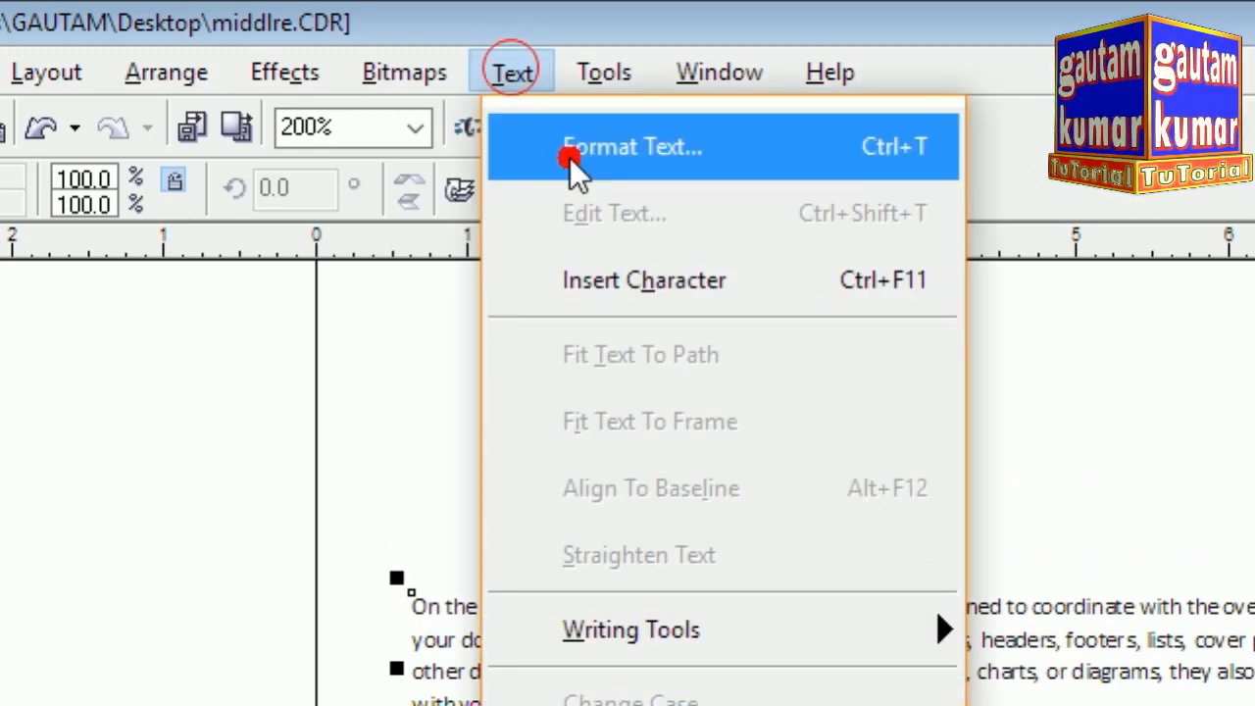
{"action": "left_click", "coordinate": [750, 160]}
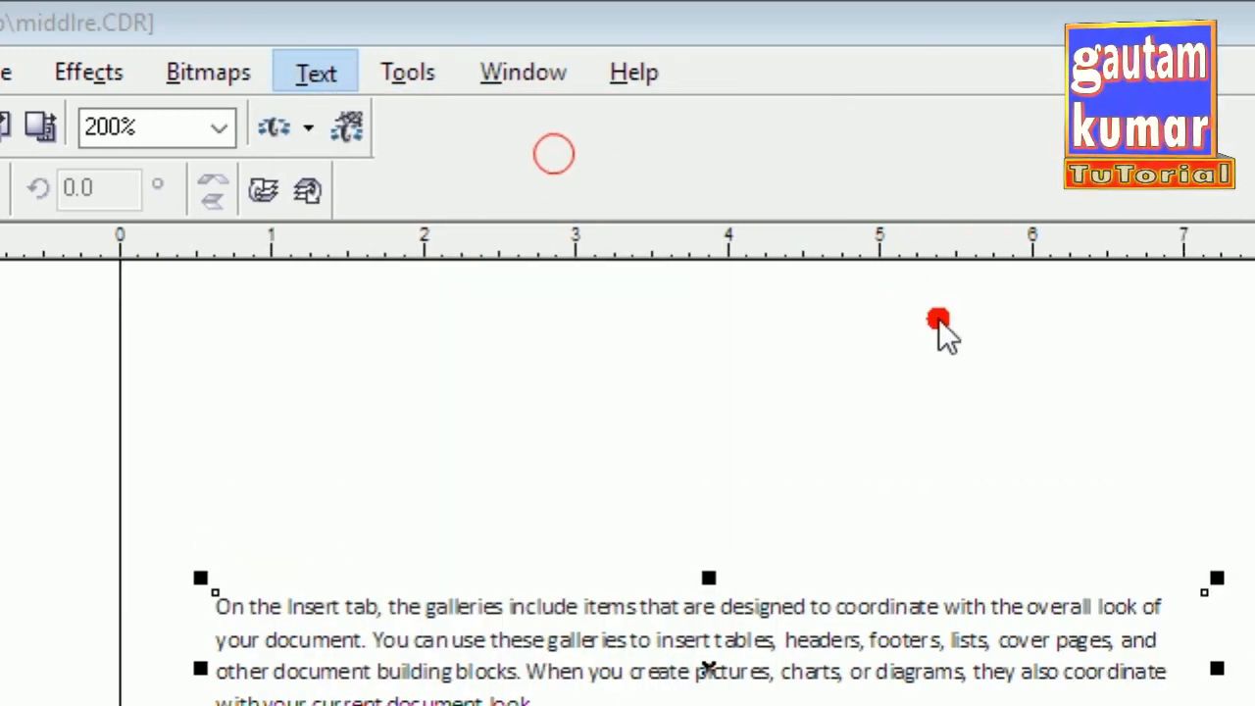
{"action": "left_click_drag", "start_coordinate": [826, 395], "coordinate": [1090, 358]}
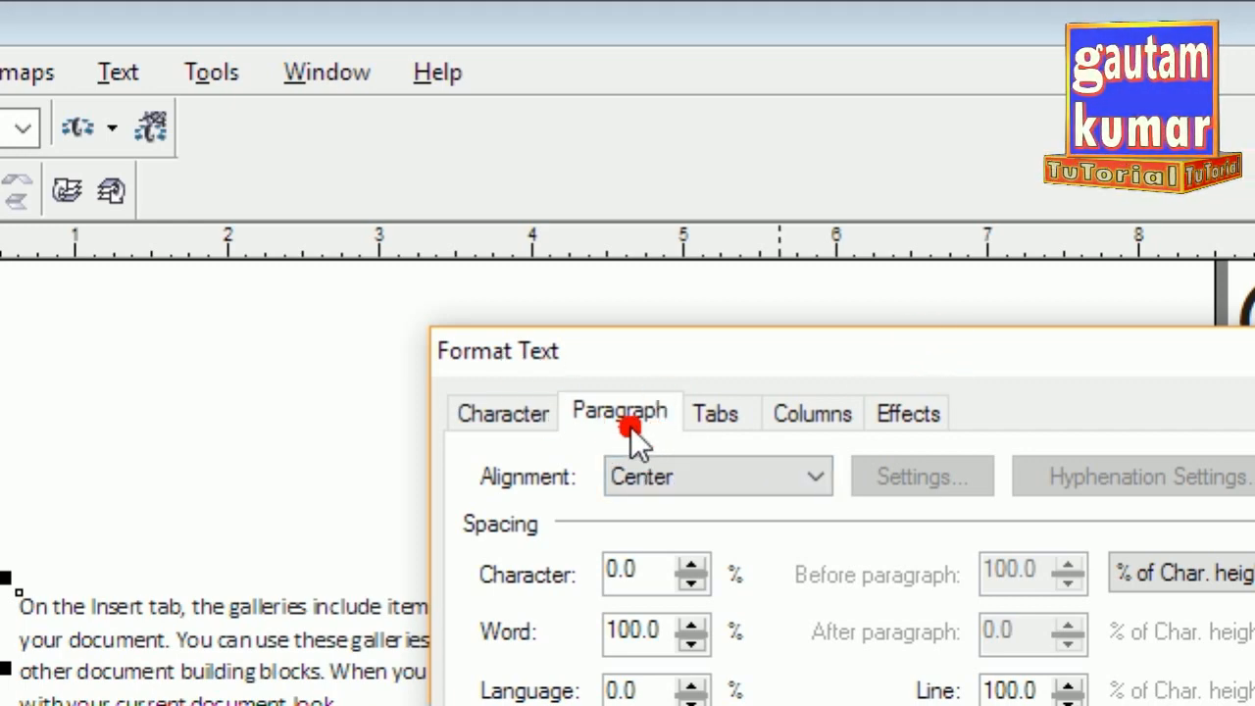
{"action": "left_click", "coordinate": [683, 479]}
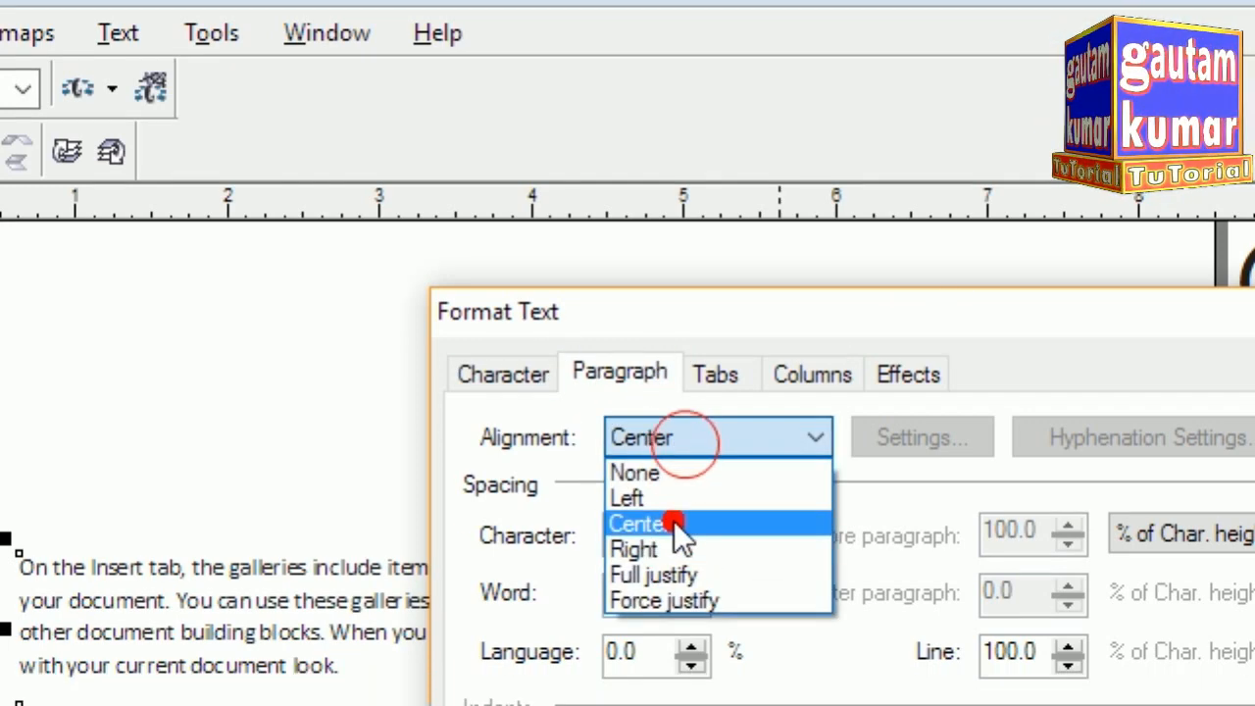
{"action": "left_click", "coordinate": [673, 520]}
{"action": "left_click", "coordinate": [607, 513]}
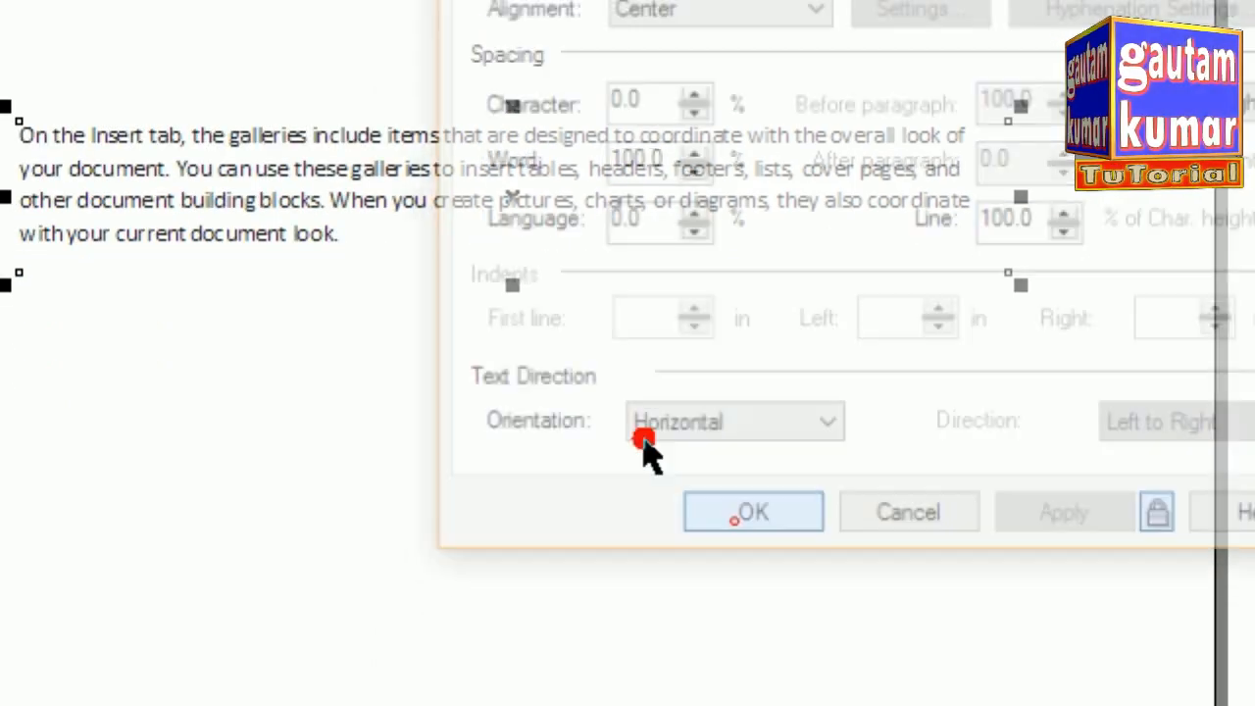
{"action": "left_click", "coordinate": [745, 557]}
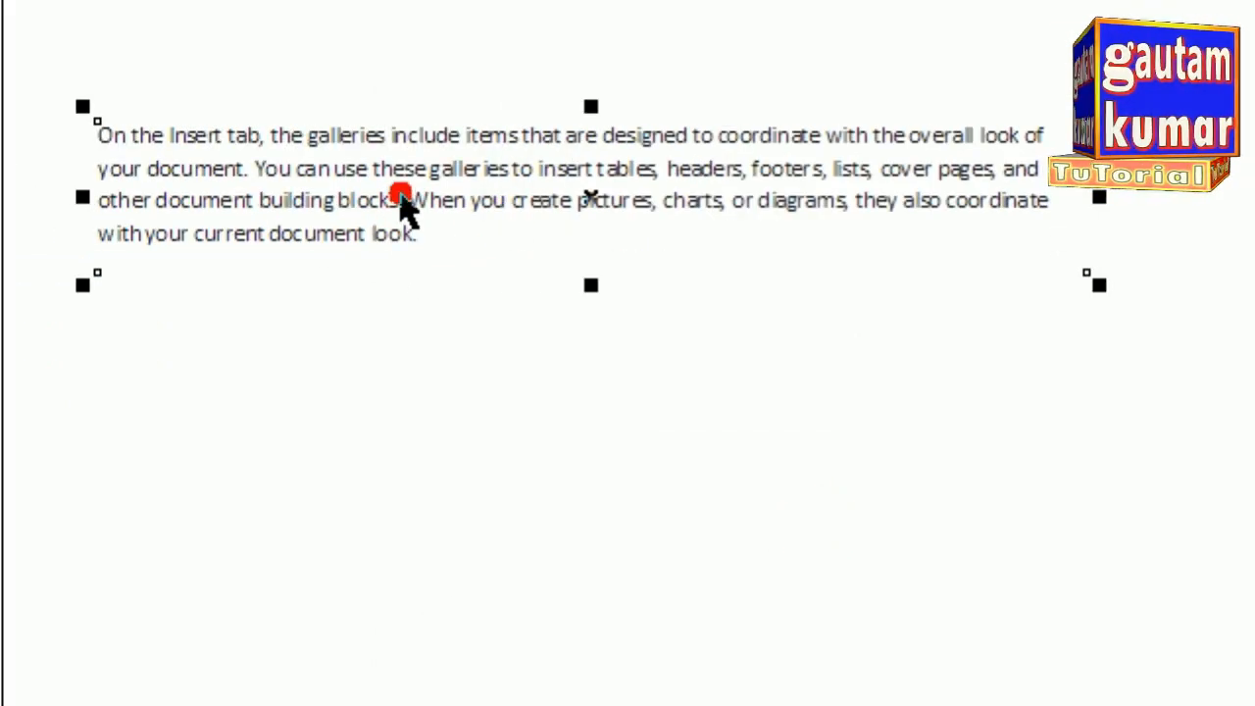
{"action": "key", "text": "Delete"}
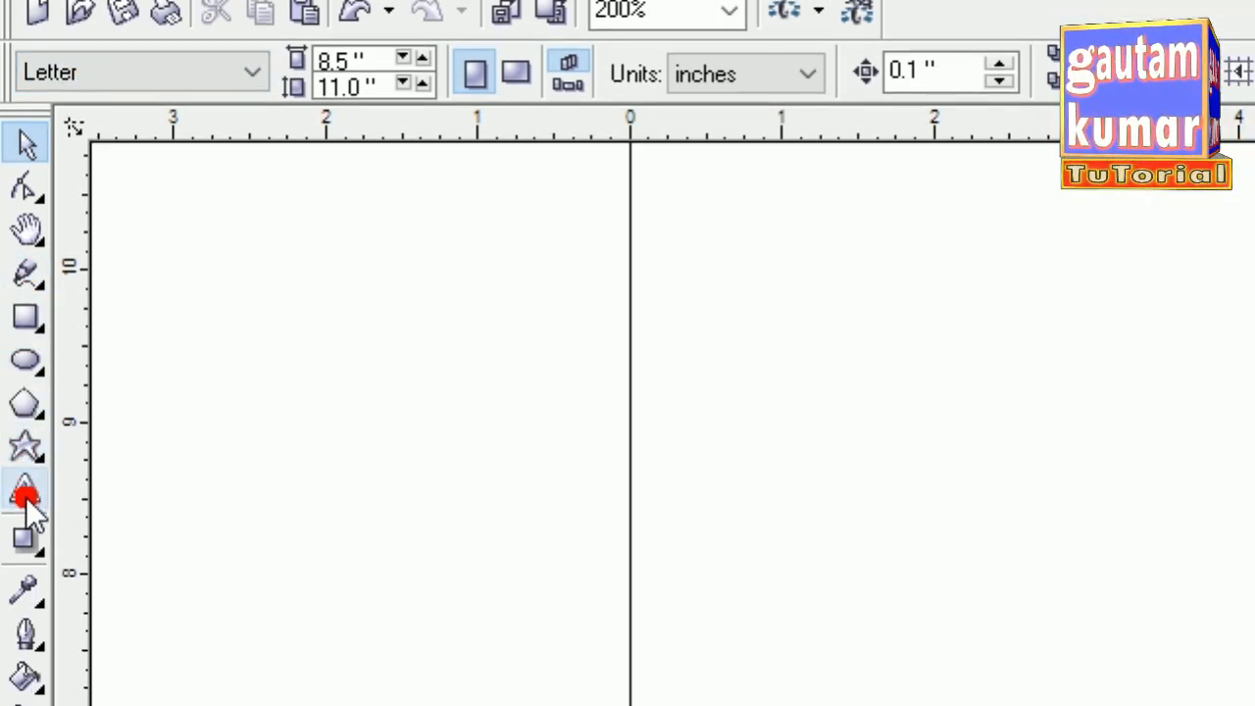
Step: Draw a paragraph text frame about 3.9 inches high on the empty page with the Text tool
{"action": "left_click", "coordinate": [30, 499]}
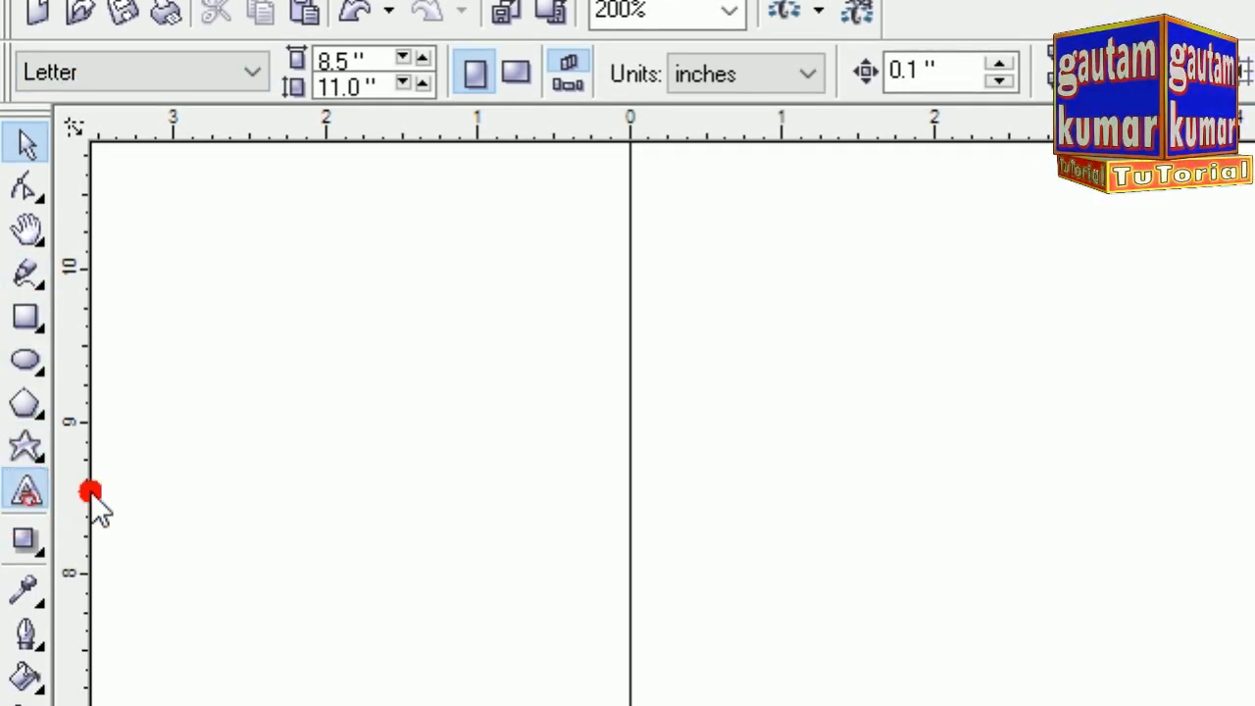
{"action": "left_click_drag", "start_coordinate": [656, 303], "coordinate": [817, 401]}
{"action": "type", "text": "fo"}
{"action": "left_click_drag", "start_coordinate": [925, 516], "coordinate": [952, 545]}
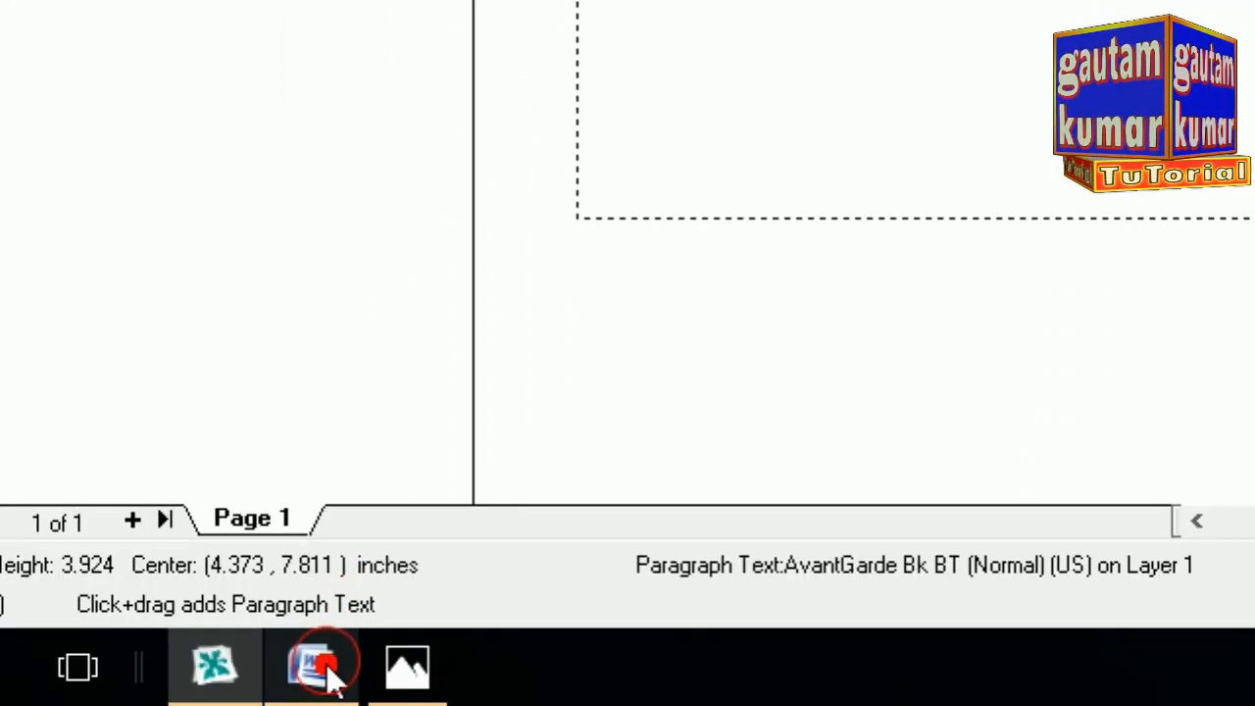
Step: Switch to Word, copy the selected first paragraph again, and minimize the Word window
{"action": "left_click", "coordinate": [319, 671]}
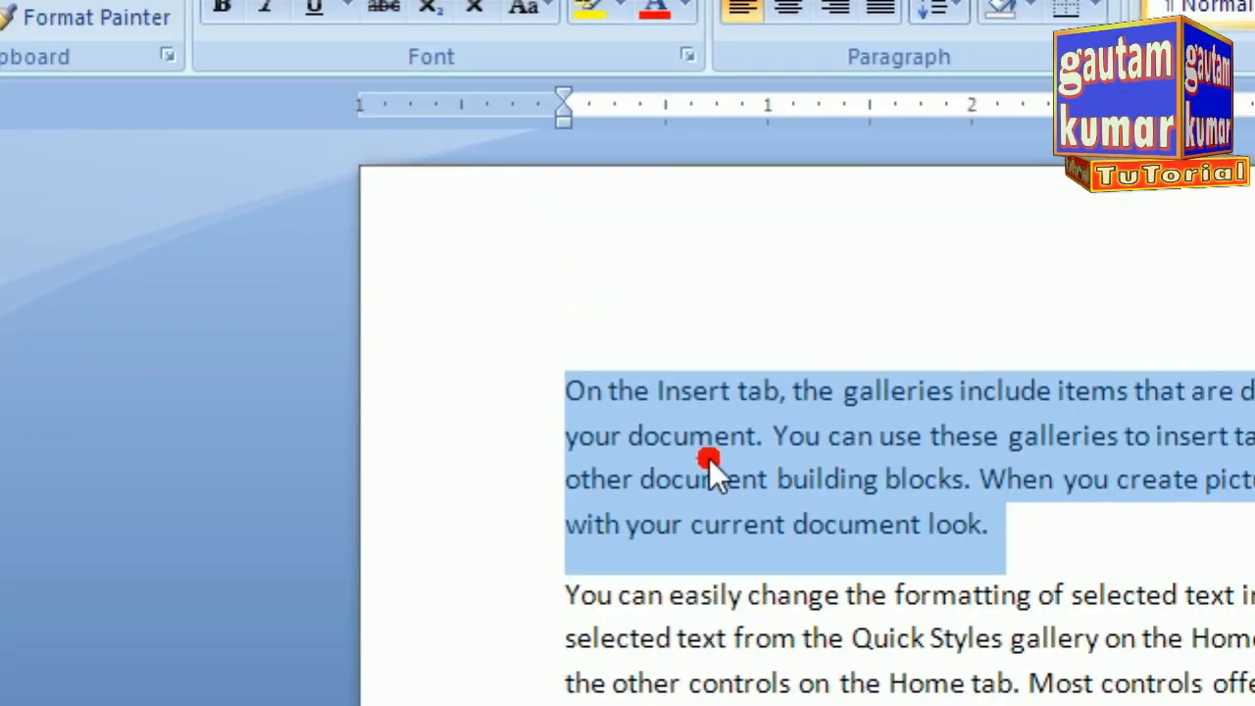
{"action": "right_click", "coordinate": [716, 393]}
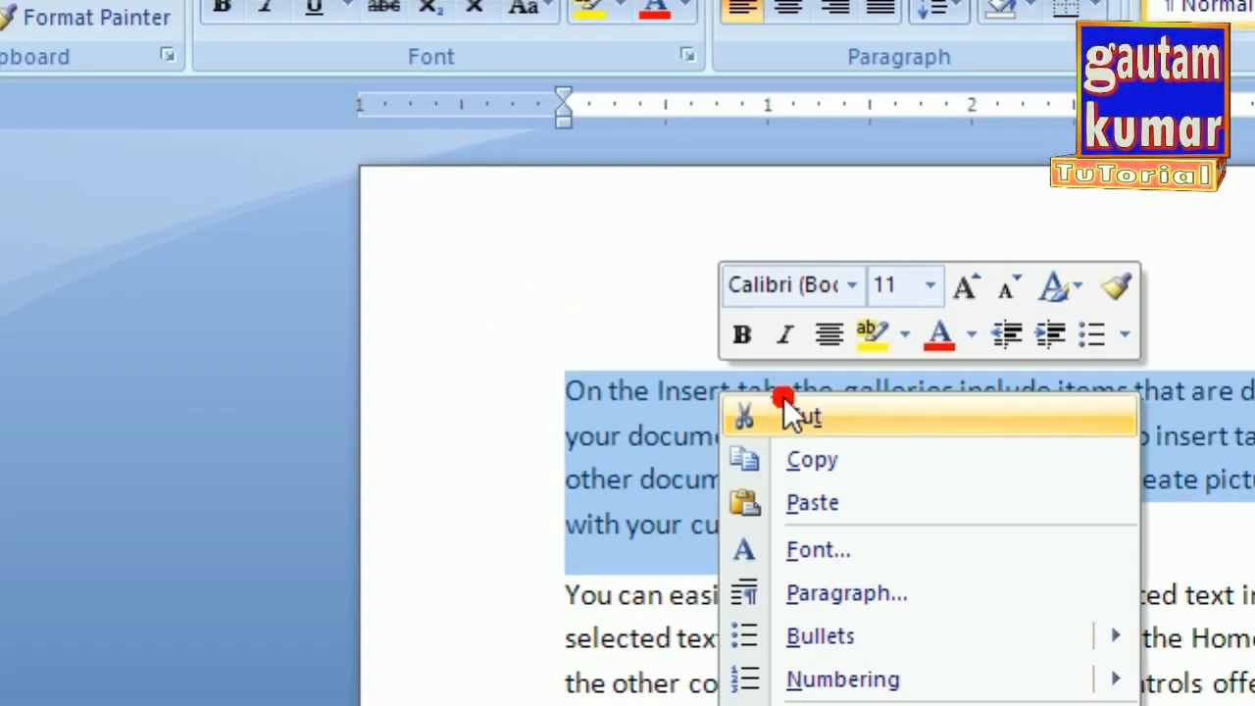
{"action": "left_click", "coordinate": [793, 461]}
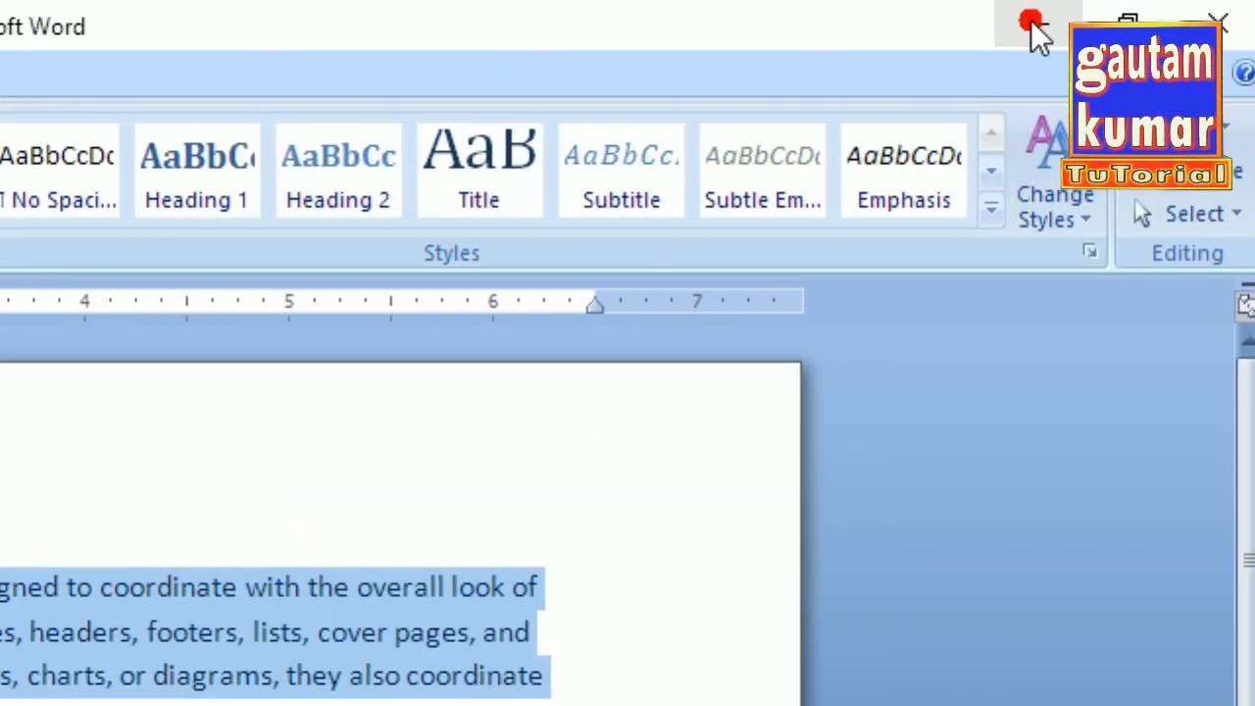
{"action": "left_click", "coordinate": [1030, 23]}
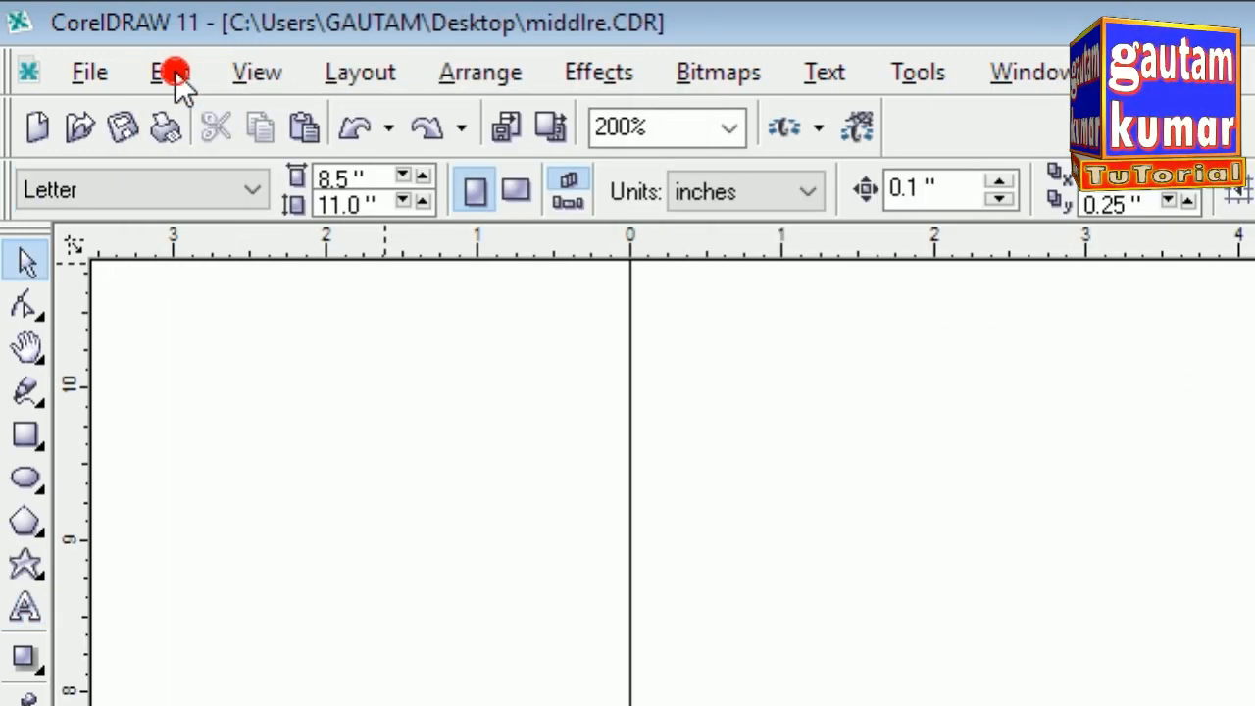
Step: Redraw a large paragraph text frame inside the page's left and right edges with the Text tool
{"action": "left_click", "coordinate": [172, 74]}
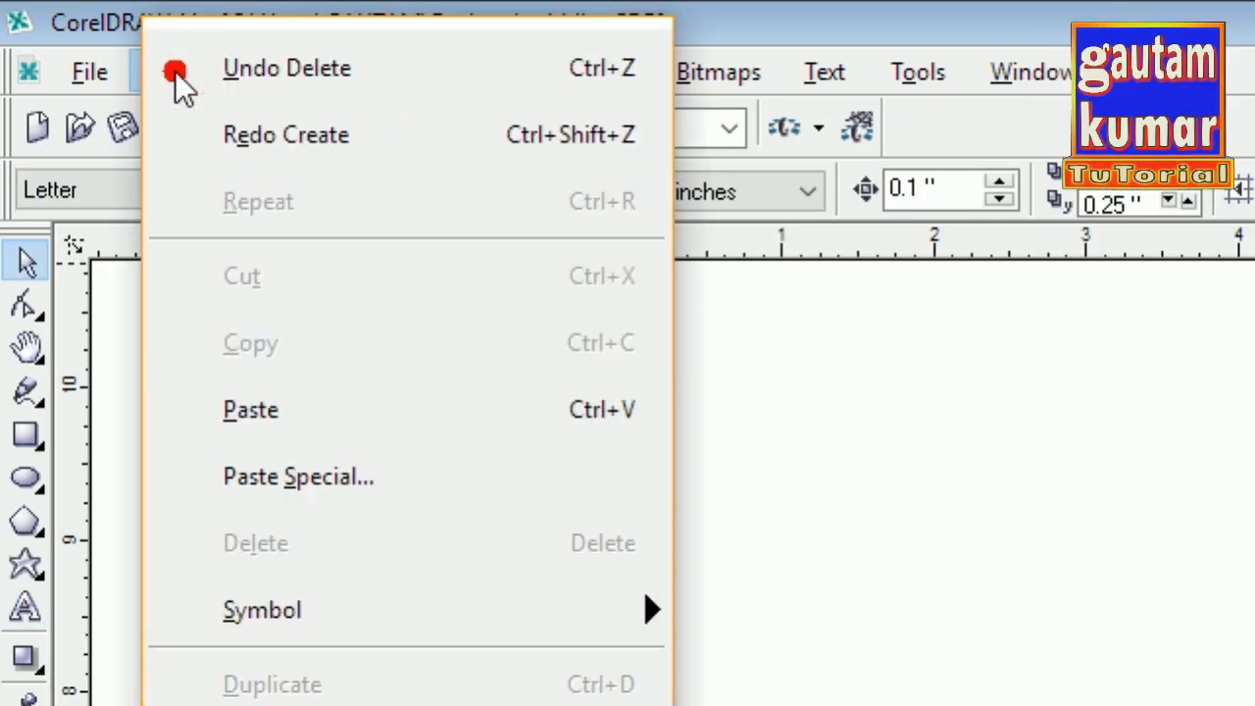
{"action": "left_click", "coordinate": [820, 400]}
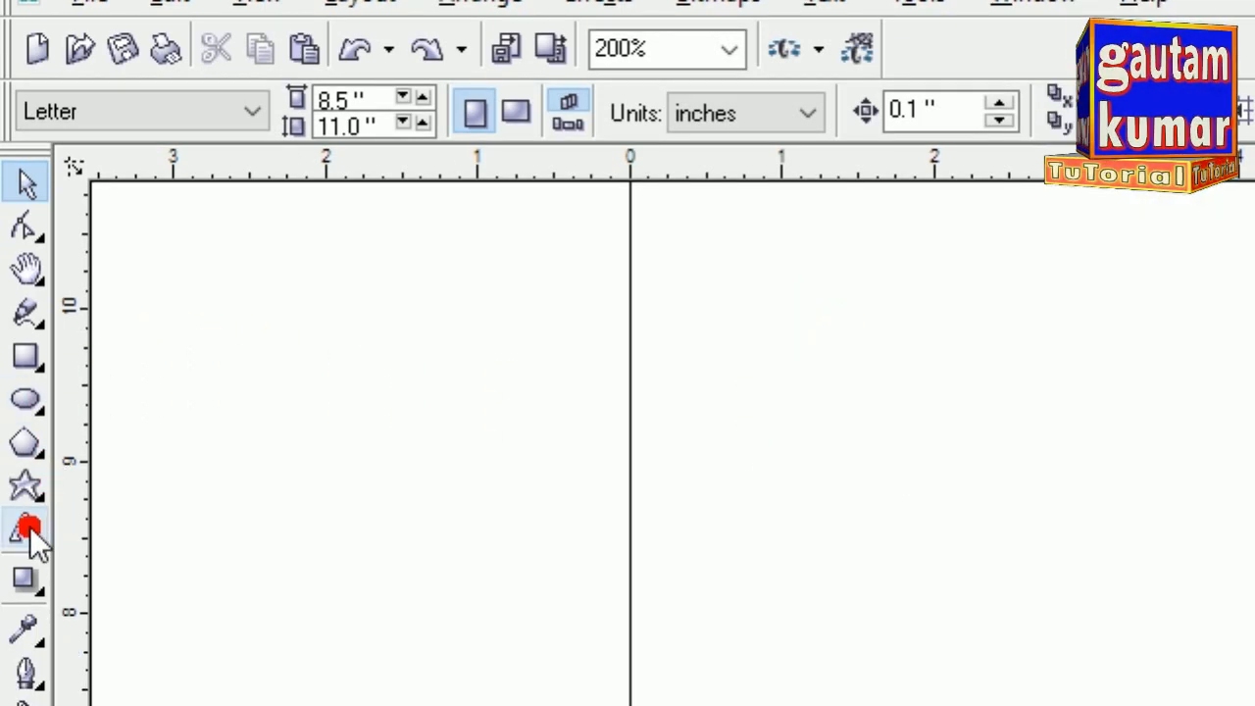
{"action": "left_click", "coordinate": [26, 606]}
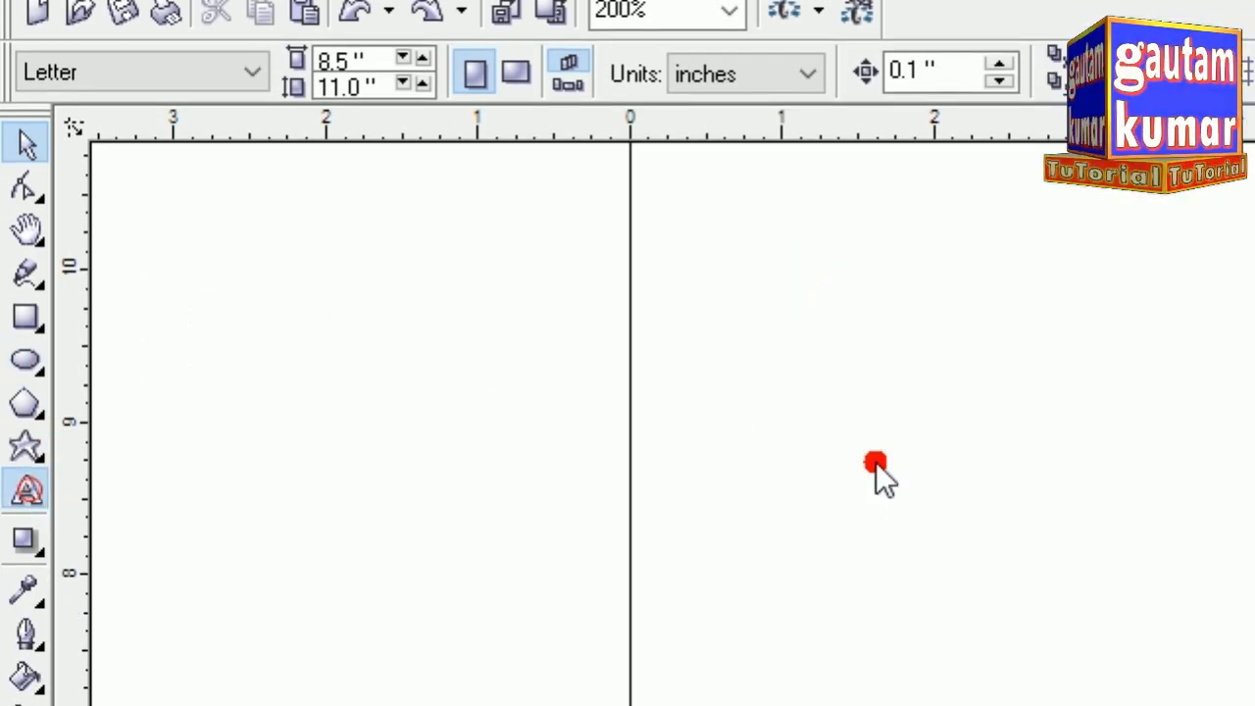
{"action": "left_click_drag", "start_coordinate": [721, 299], "coordinate": [1176, 578]}
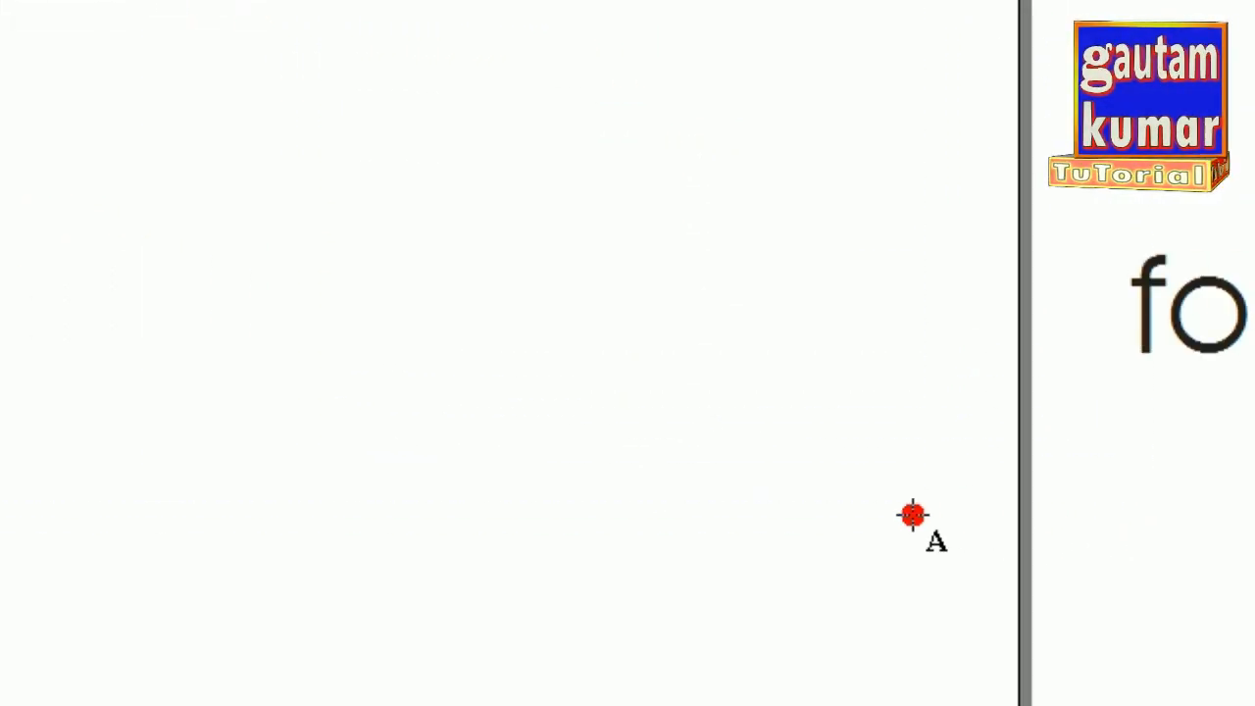
{"action": "left_click_drag", "start_coordinate": [912, 514], "coordinate": [927, 527]}
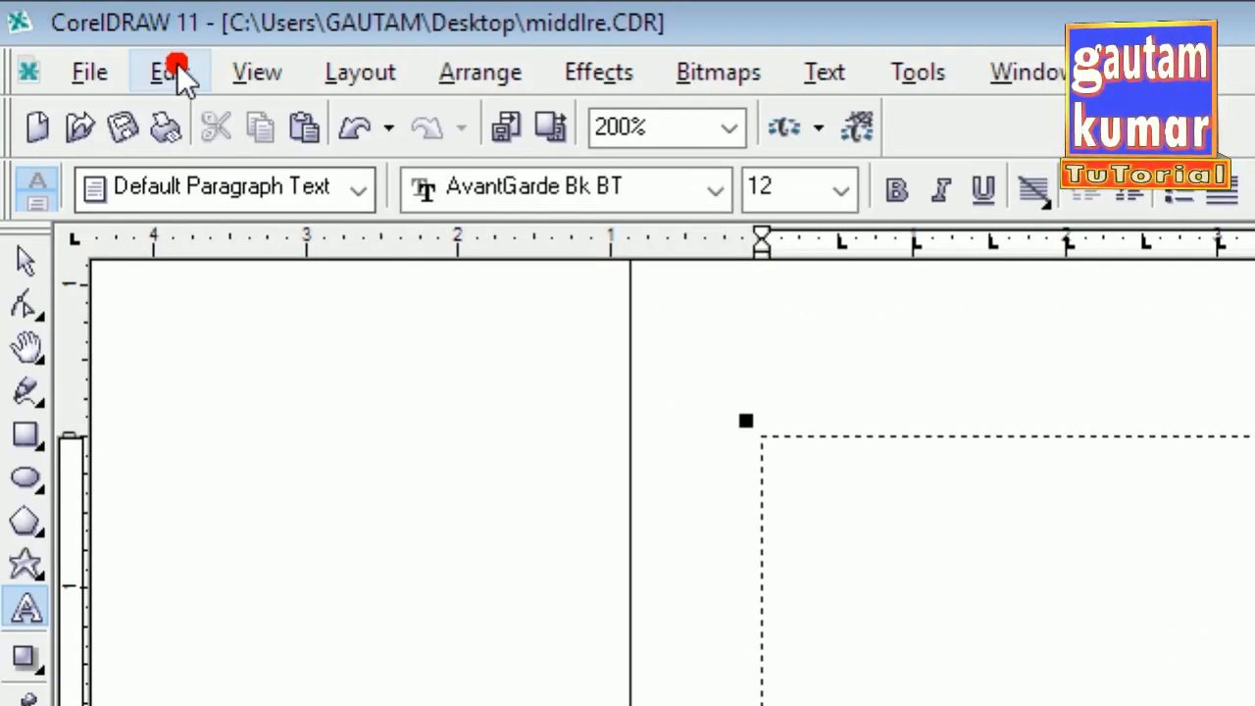
Step: Paste the copied Word paragraph into the new text frame with Maintain Fonts and Formatting
{"action": "left_click", "coordinate": [168, 67]}
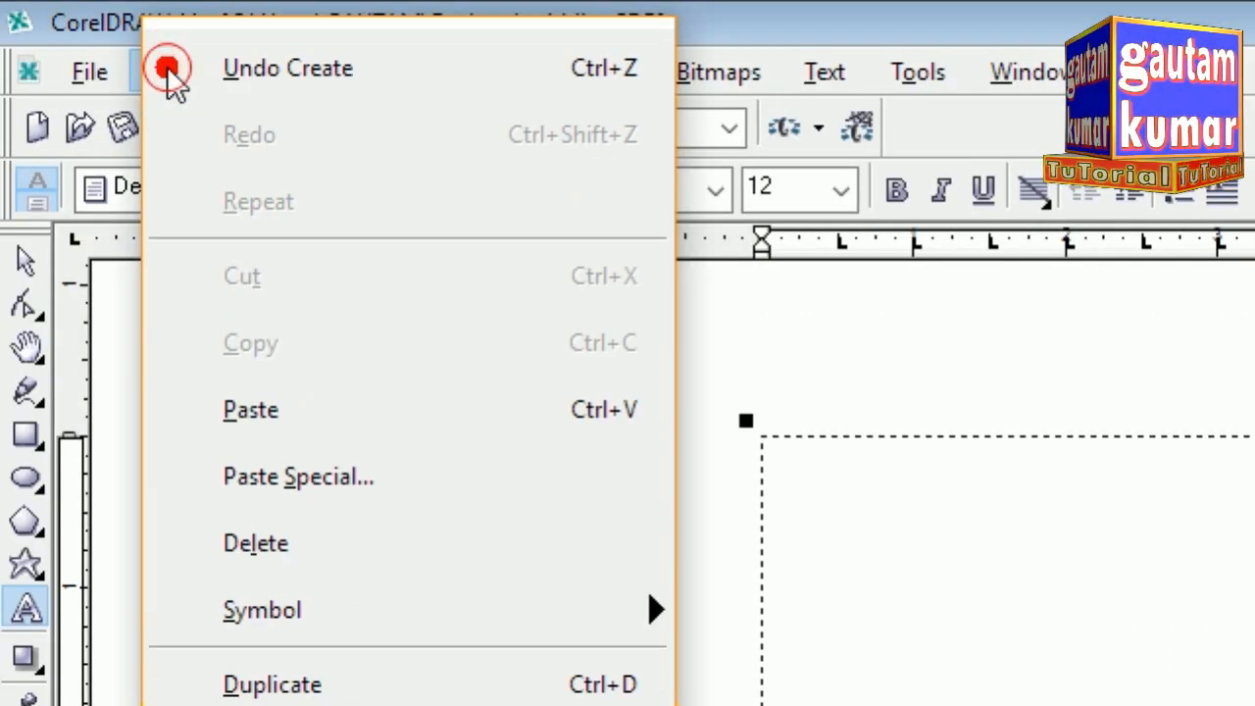
{"action": "left_click", "coordinate": [255, 382]}
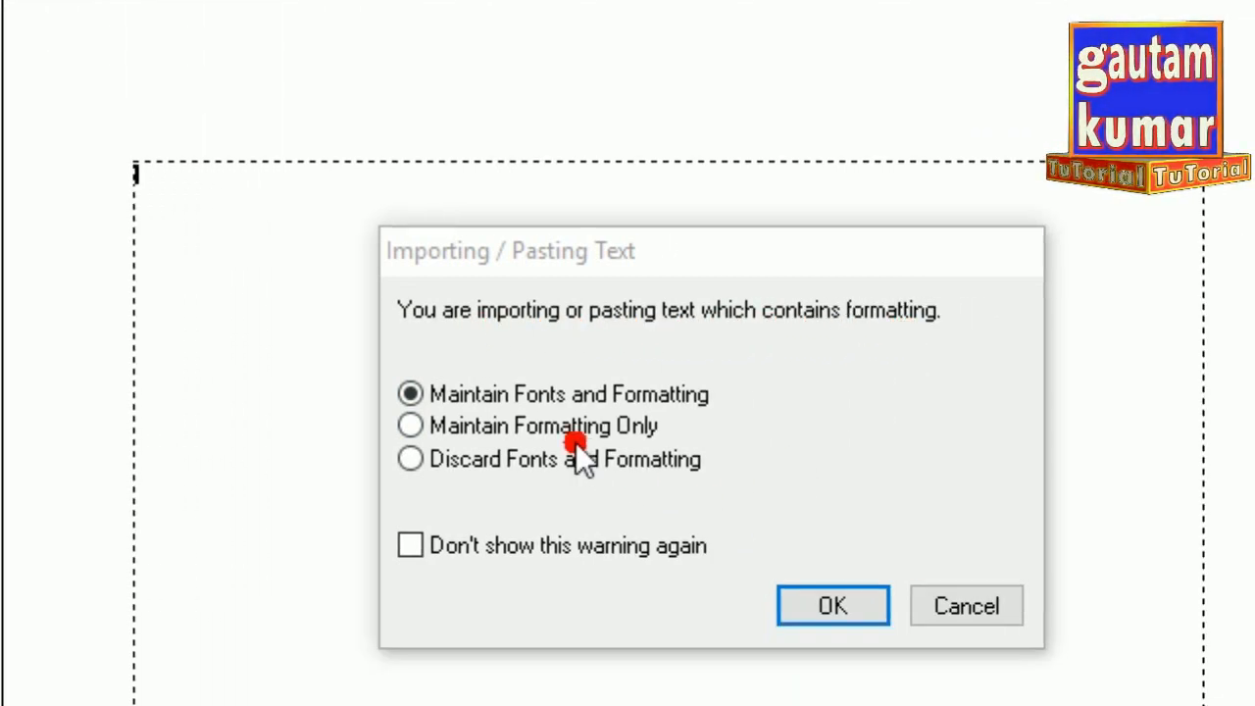
{"action": "left_click", "coordinate": [813, 606]}
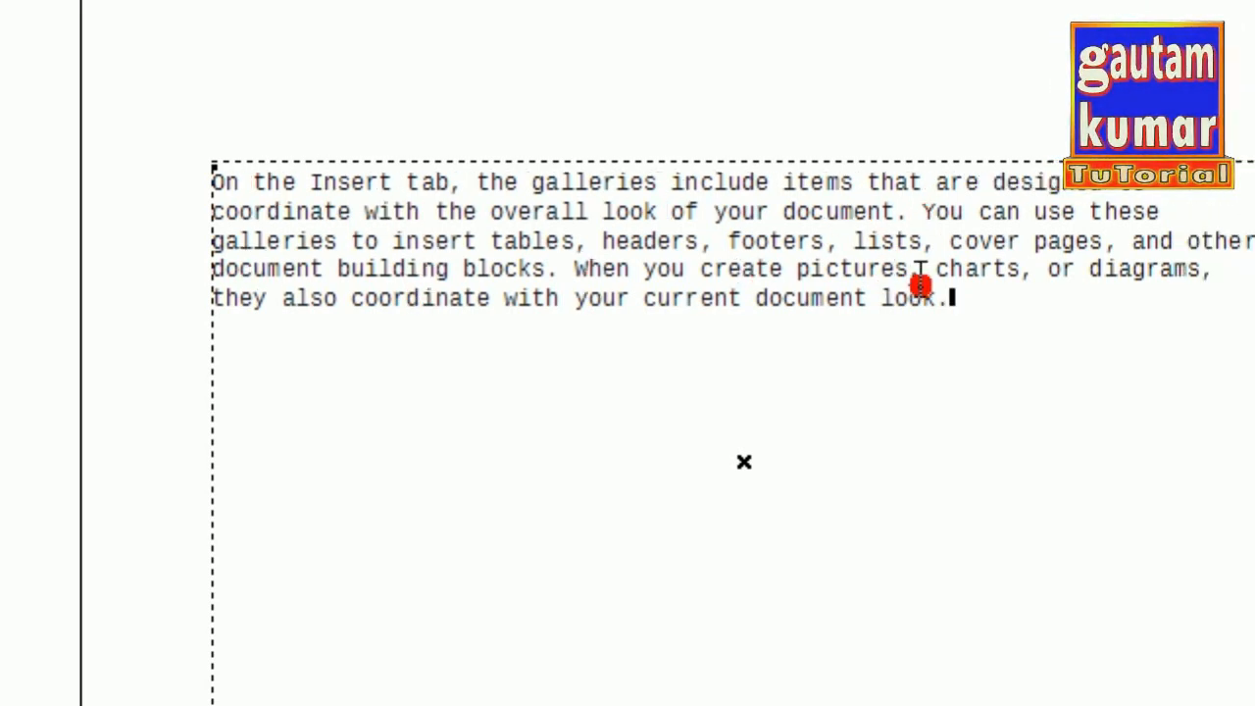
Step: Select all of the pasted paragraph's text and set its alignment to Center in Format Text
{"action": "left_click_drag", "start_coordinate": [912, 299], "coordinate": [178, 182]}
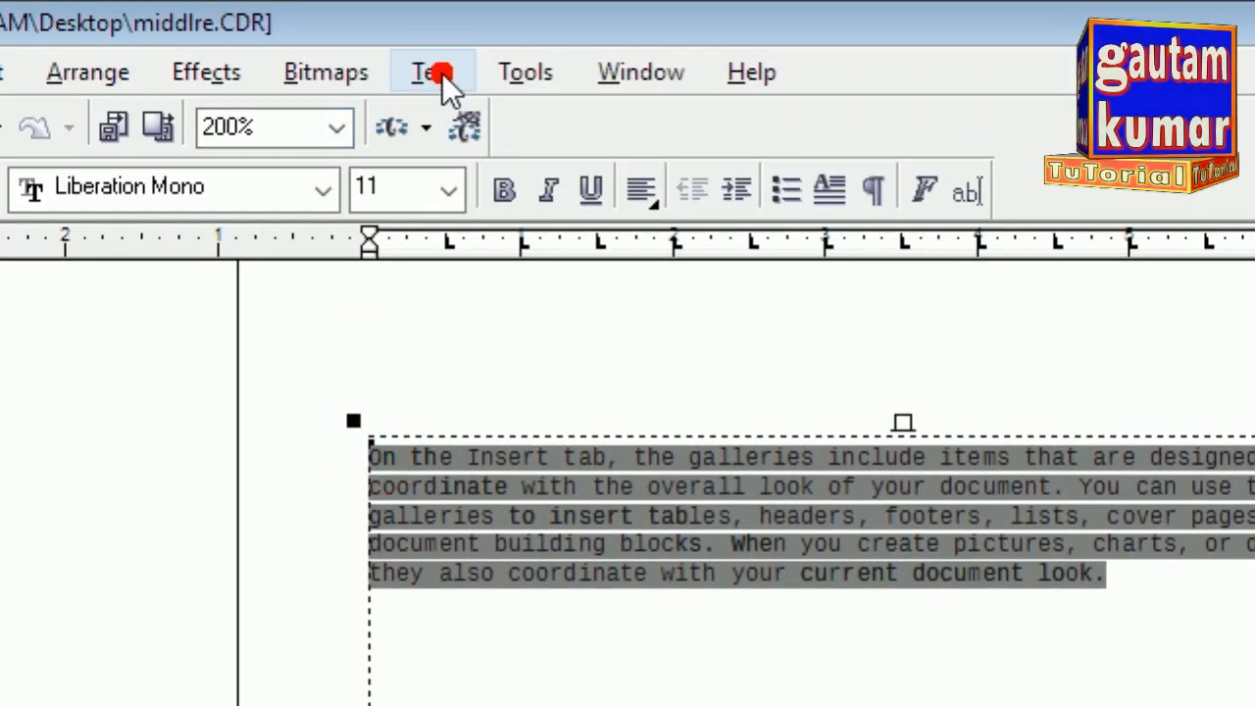
{"action": "left_click", "coordinate": [439, 72]}
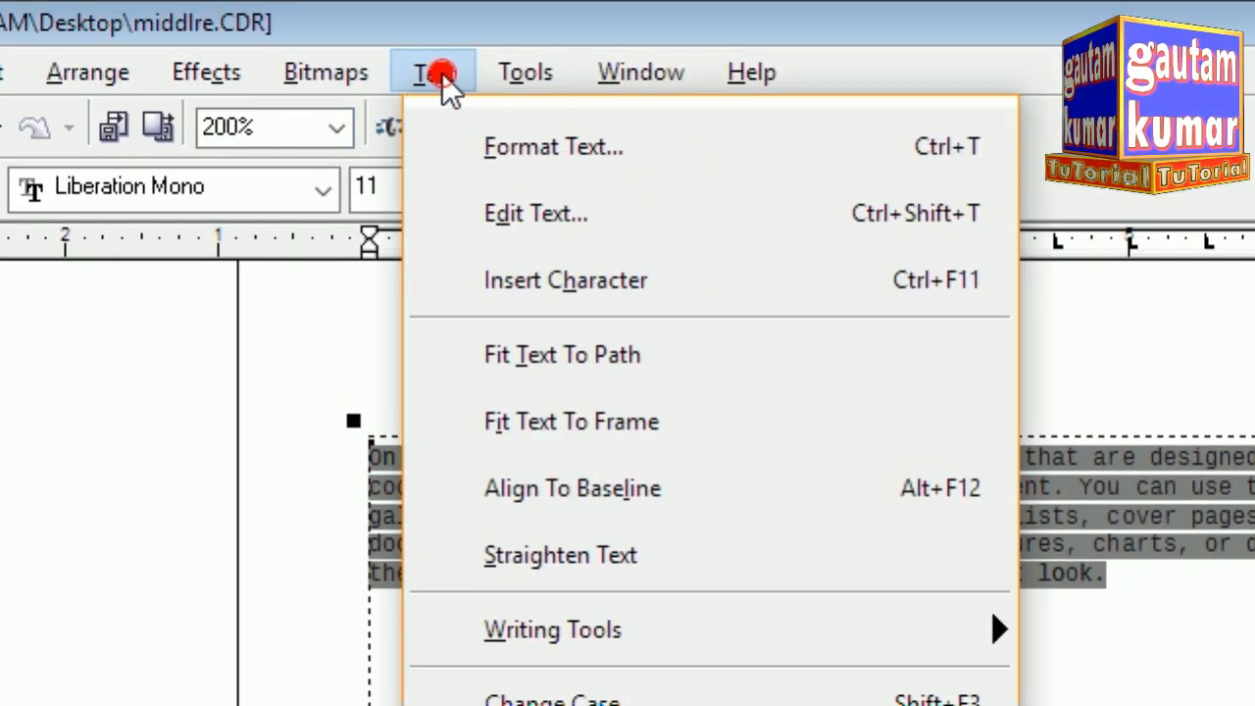
{"action": "left_click", "coordinate": [477, 152]}
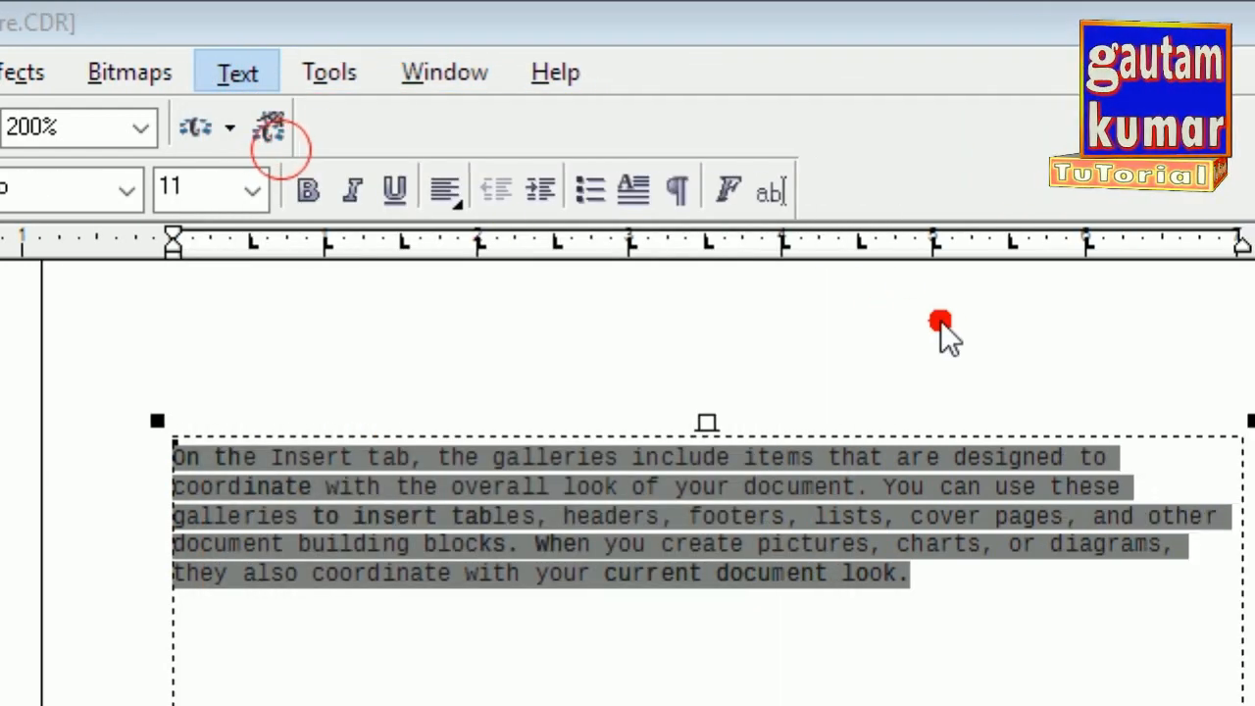
{"action": "left_click_drag", "start_coordinate": [689, 392], "coordinate": [965, 340]}
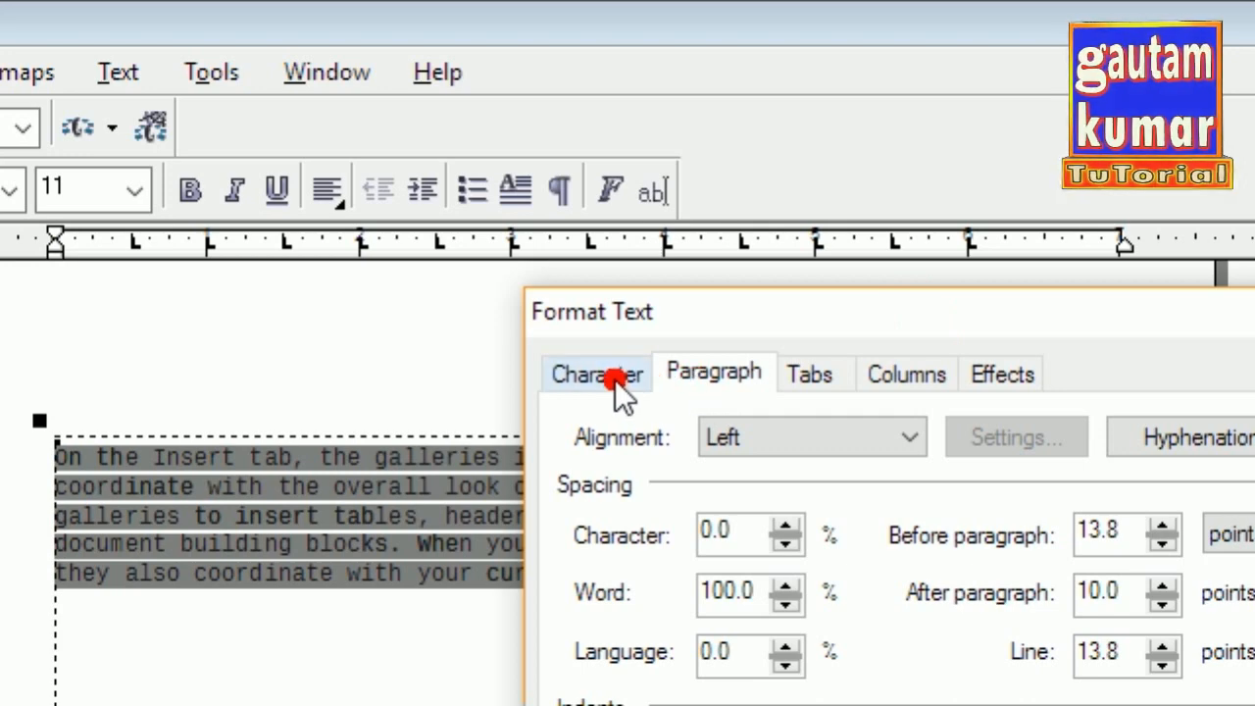
{"action": "left_click", "coordinate": [753, 436]}
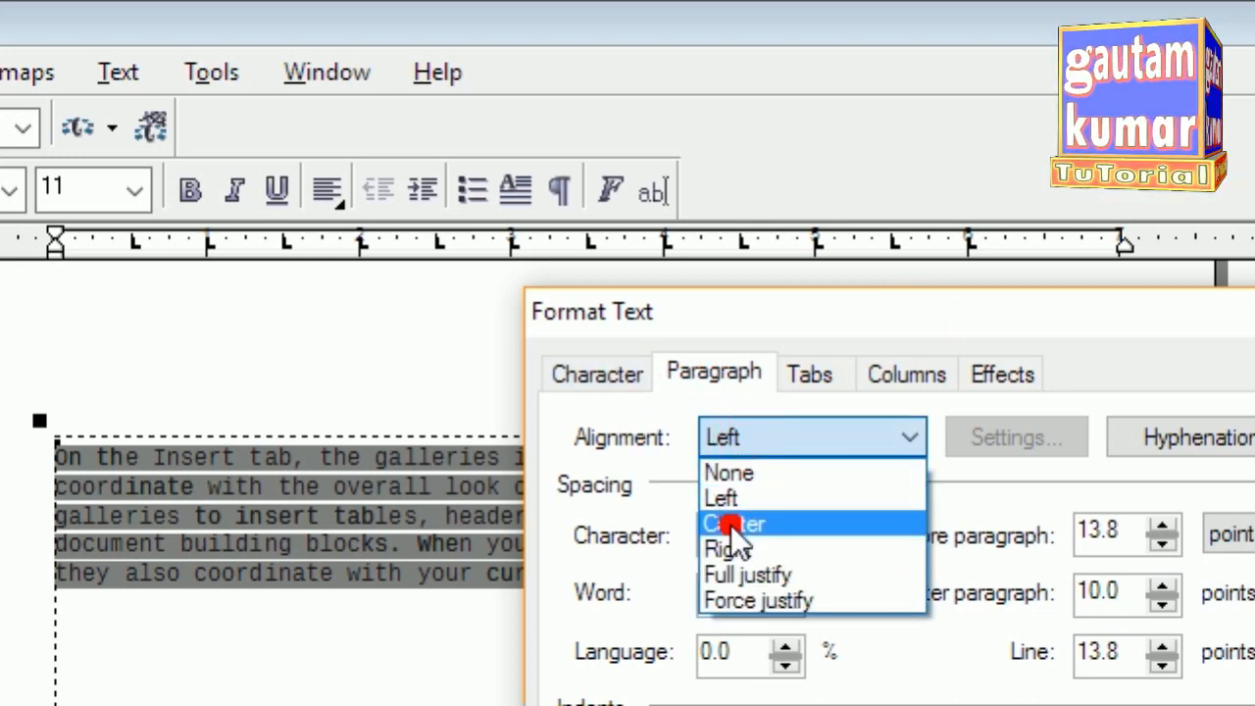
{"action": "left_click", "coordinate": [731, 523]}
{"action": "left_click", "coordinate": [730, 527]}
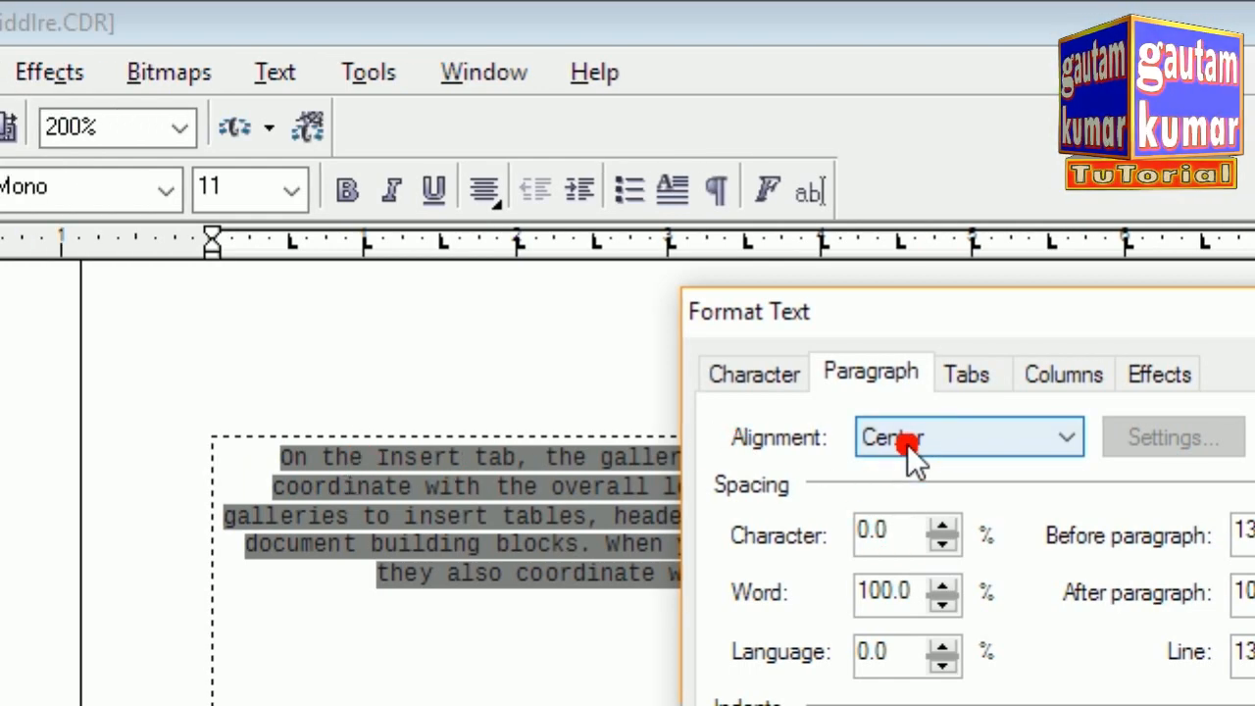
Step: Try Left alignment on the paragraph, return it to Center, and accept the Format Text settings
{"action": "left_click", "coordinate": [911, 461]}
{"action": "left_click", "coordinate": [882, 496]}
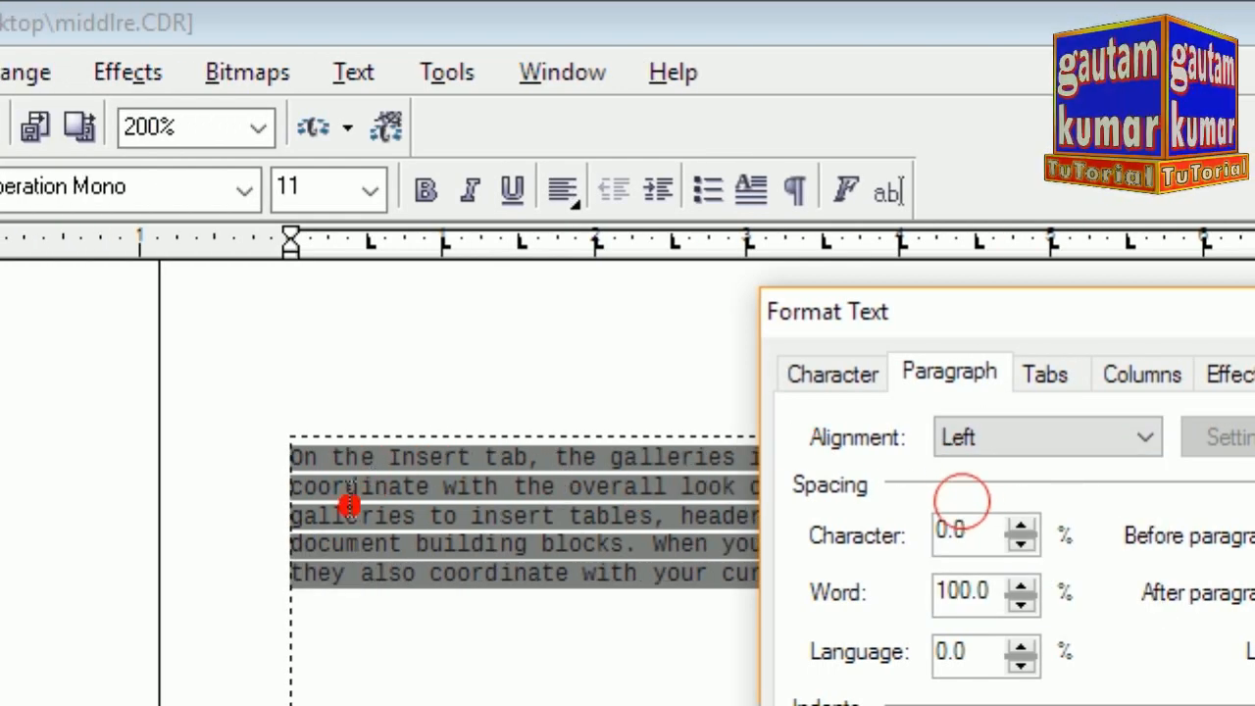
{"action": "left_click", "coordinate": [1054, 438]}
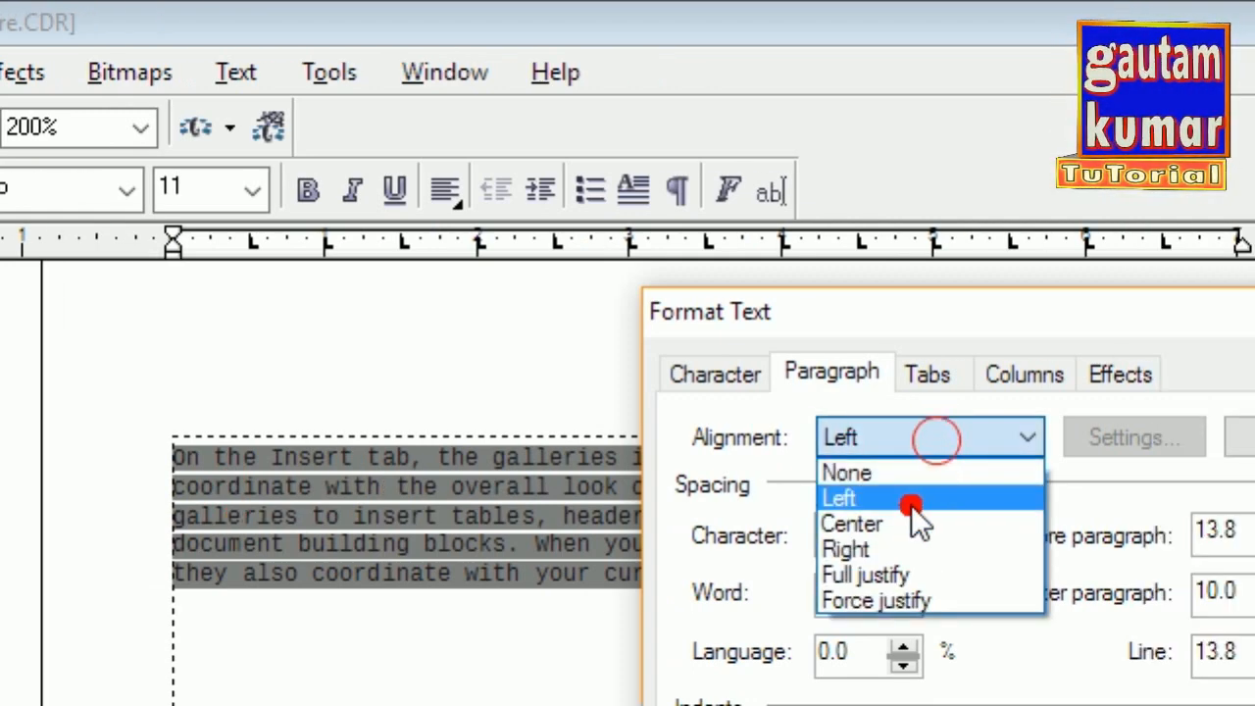
{"action": "left_click", "coordinate": [912, 520]}
{"action": "left_click", "coordinate": [934, 509]}
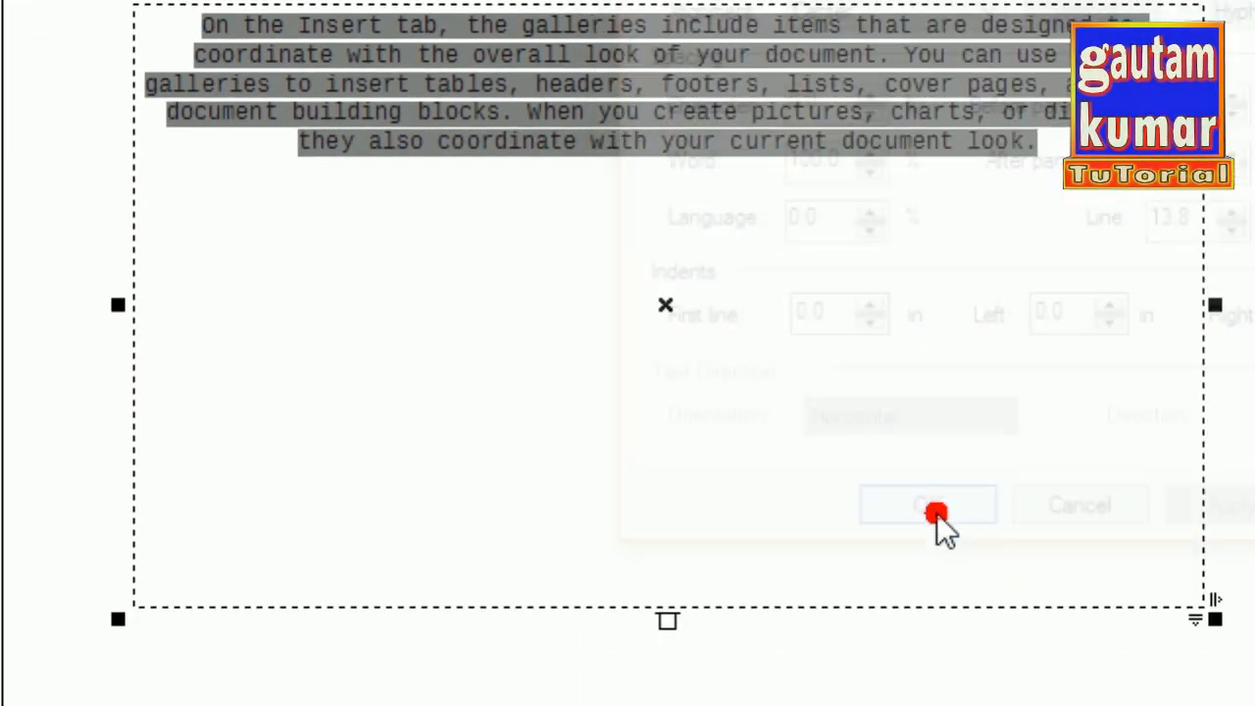
Step: Deselect the text, select the paragraph frame with the Pick tool, and turn on Preview Selected Only
{"action": "left_click", "coordinate": [873, 204]}
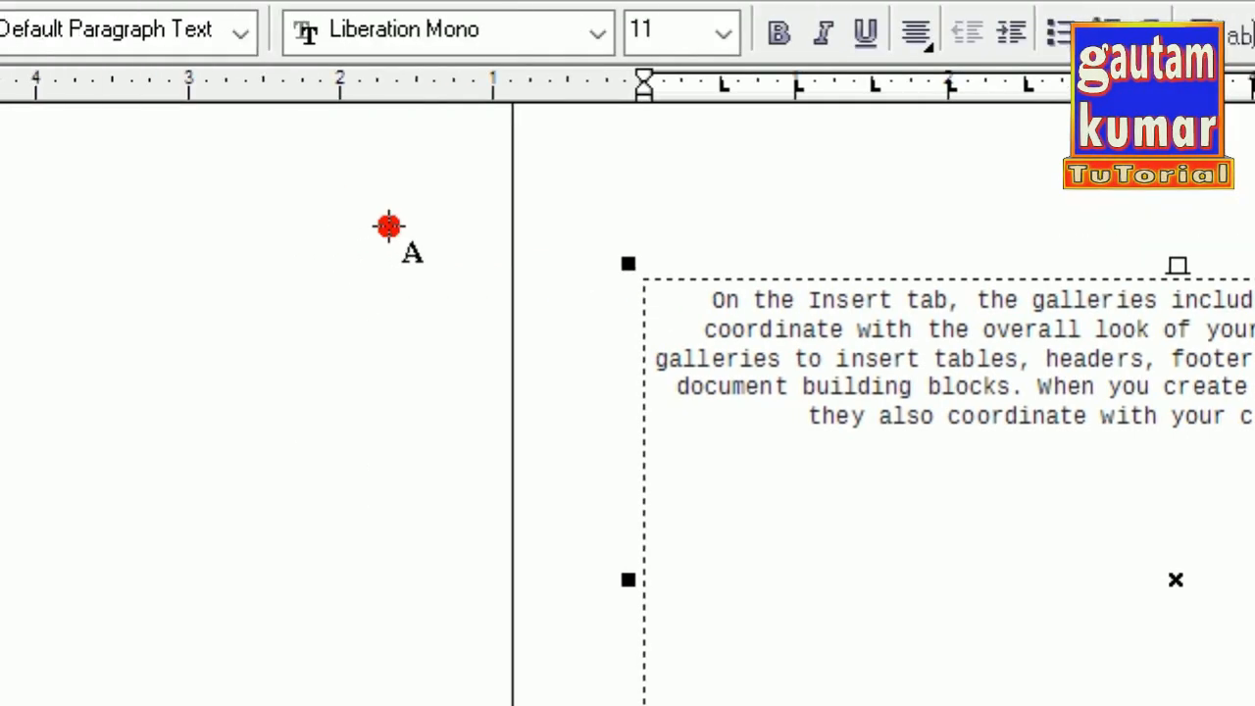
{"action": "left_click", "coordinate": [715, 207]}
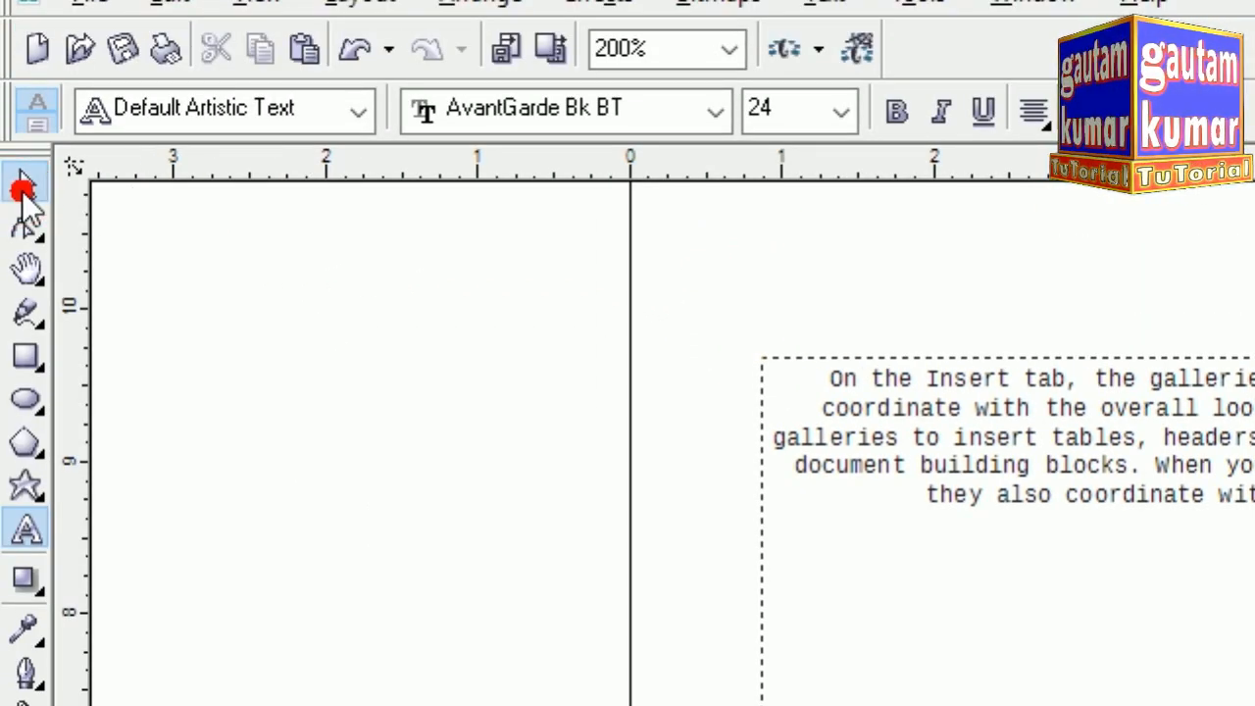
{"action": "left_click", "coordinate": [23, 186]}
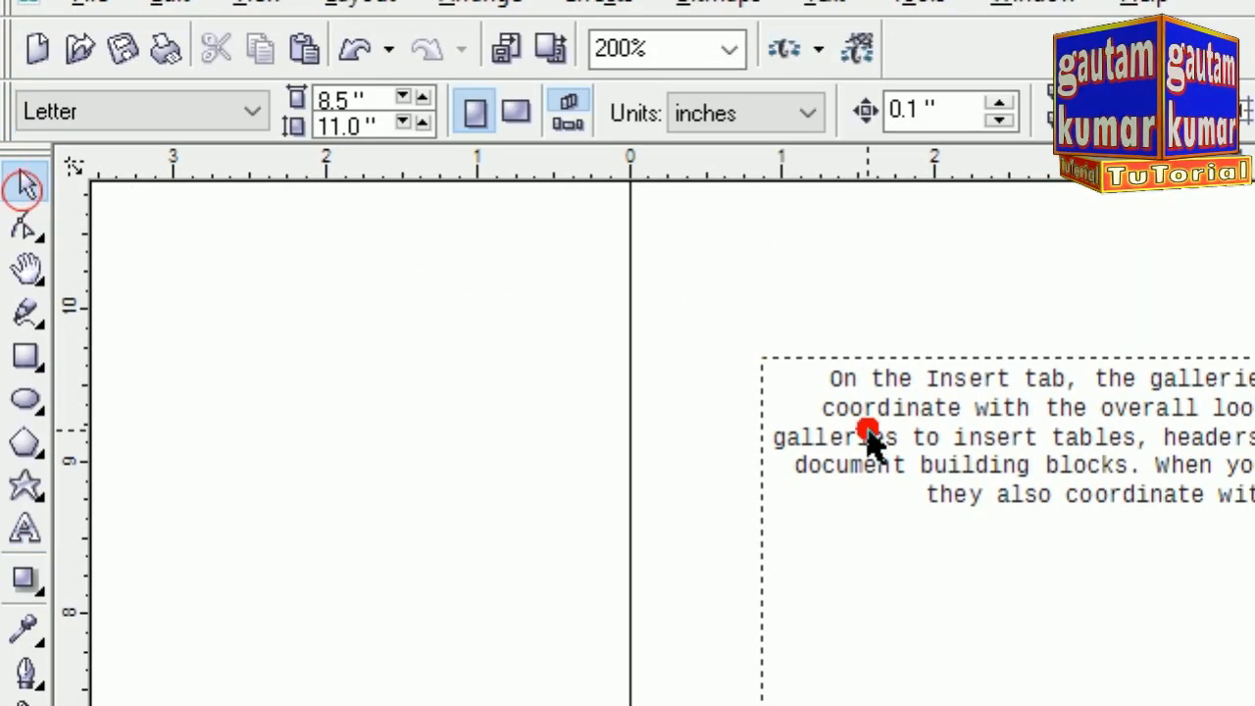
{"action": "left_click", "coordinate": [936, 404]}
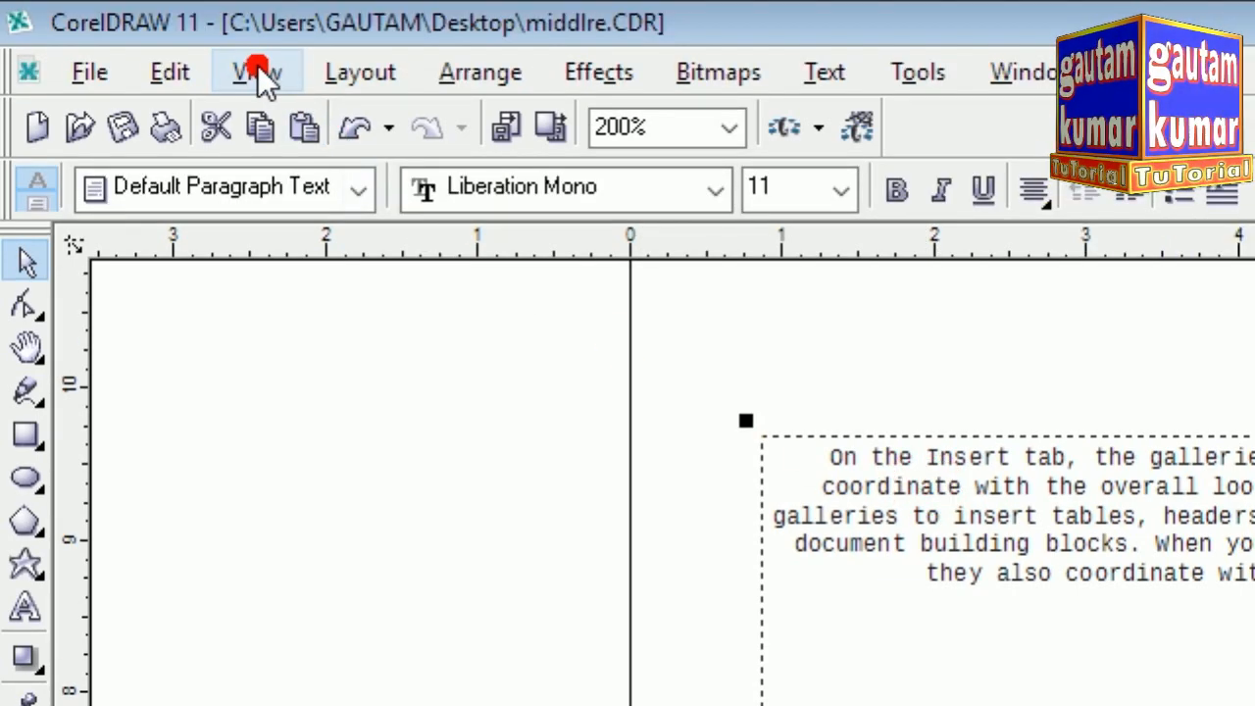
{"action": "left_click", "coordinate": [258, 71]}
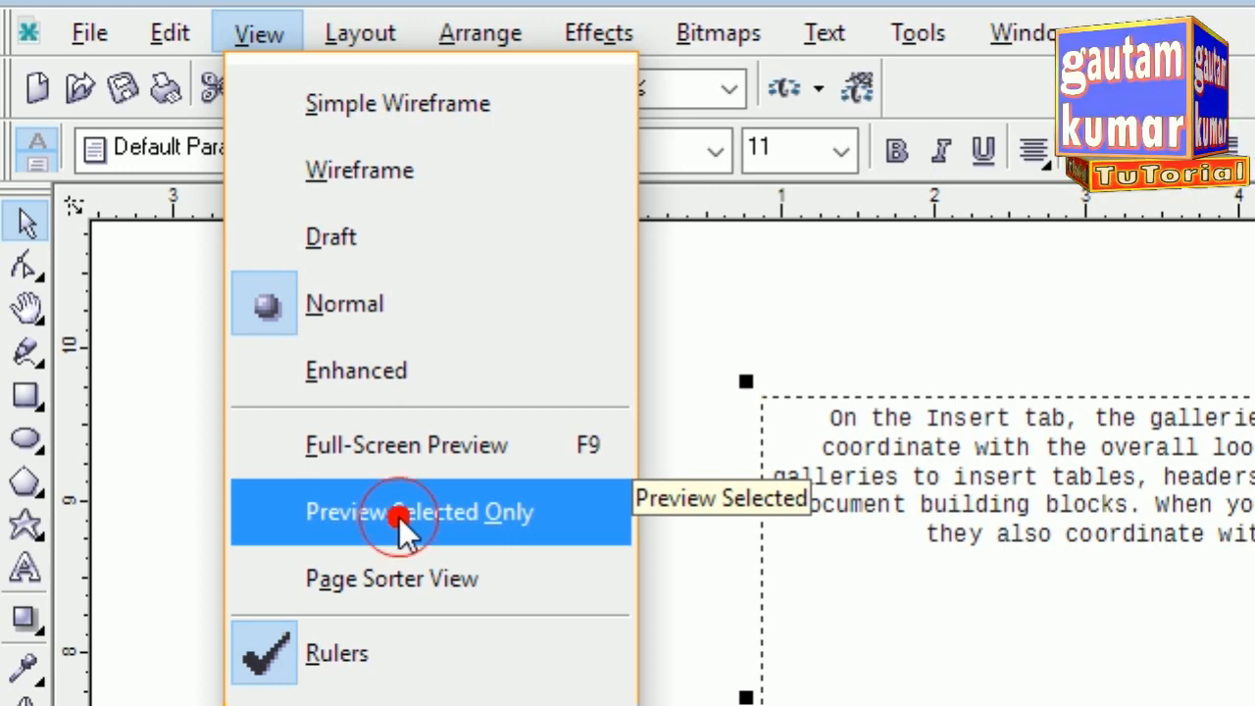
{"action": "left_click", "coordinate": [403, 519]}
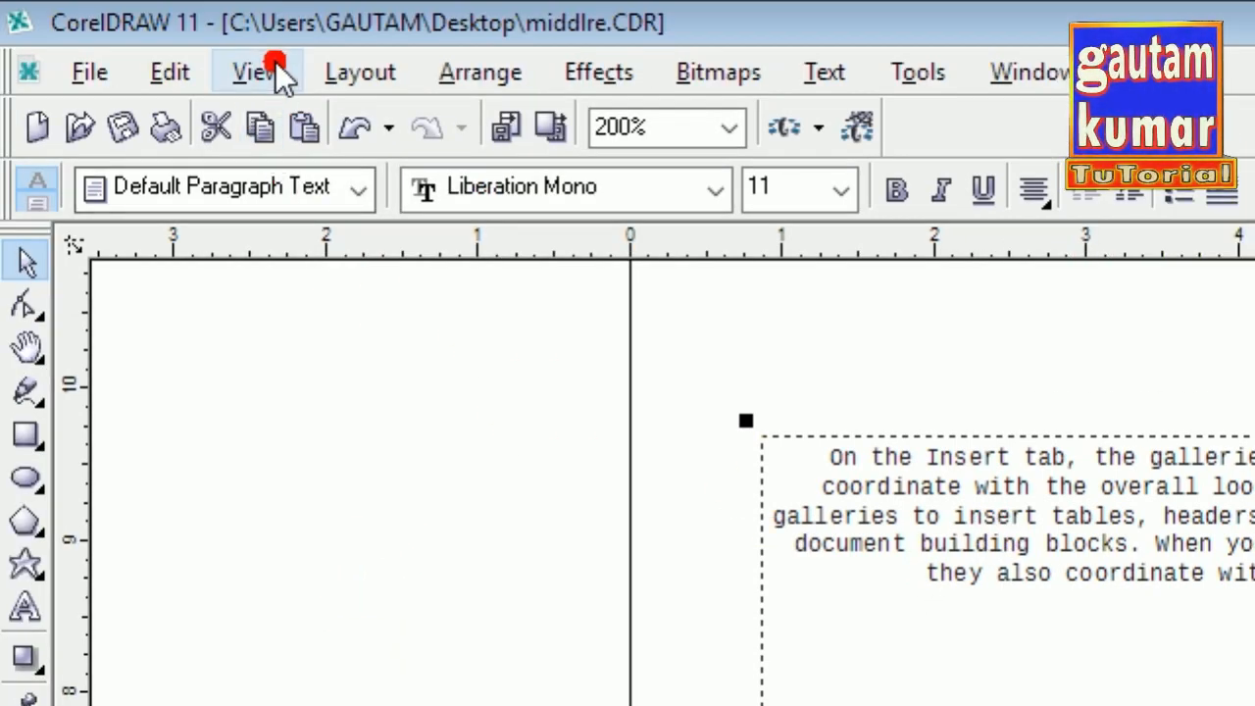
Step: View the selected paragraph in Full-Screen Preview and return to the drawing
{"action": "left_click", "coordinate": [217, 0]}
{"action": "left_click", "coordinate": [217, 0]}
{"action": "left_click", "coordinate": [216, 0]}
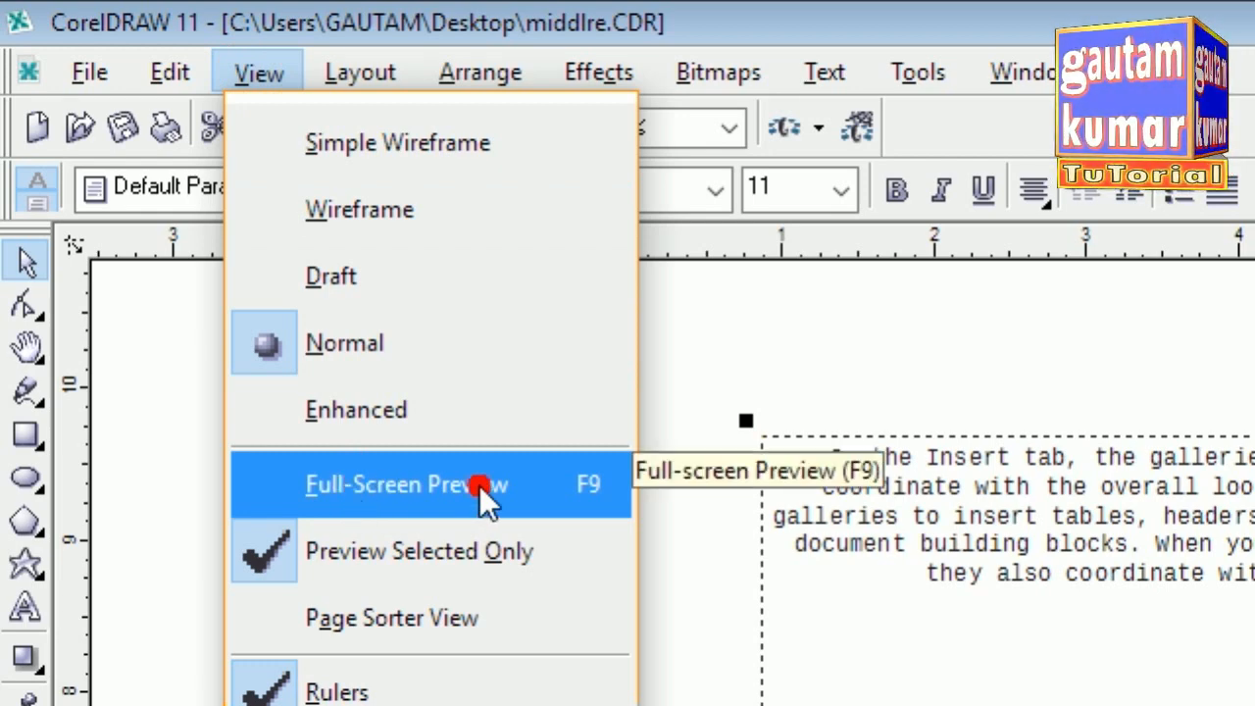
{"action": "left_click", "coordinate": [418, 485]}
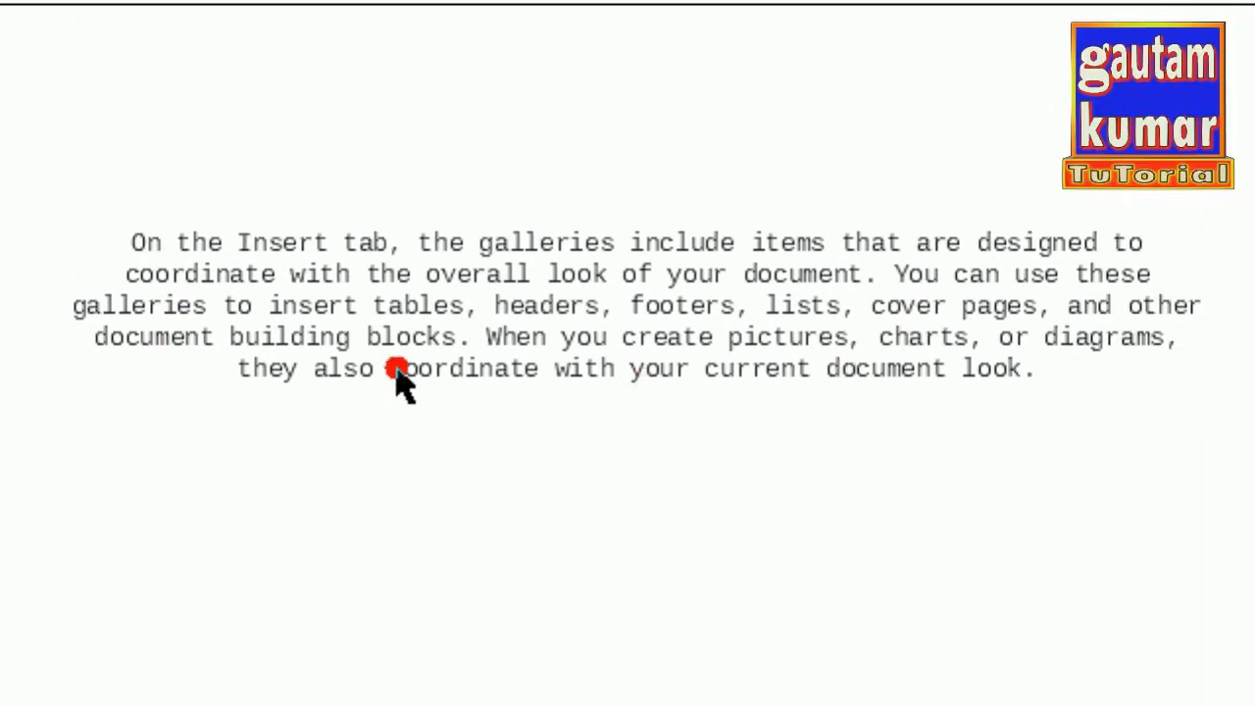
{"action": "left_click", "coordinate": [599, 380]}
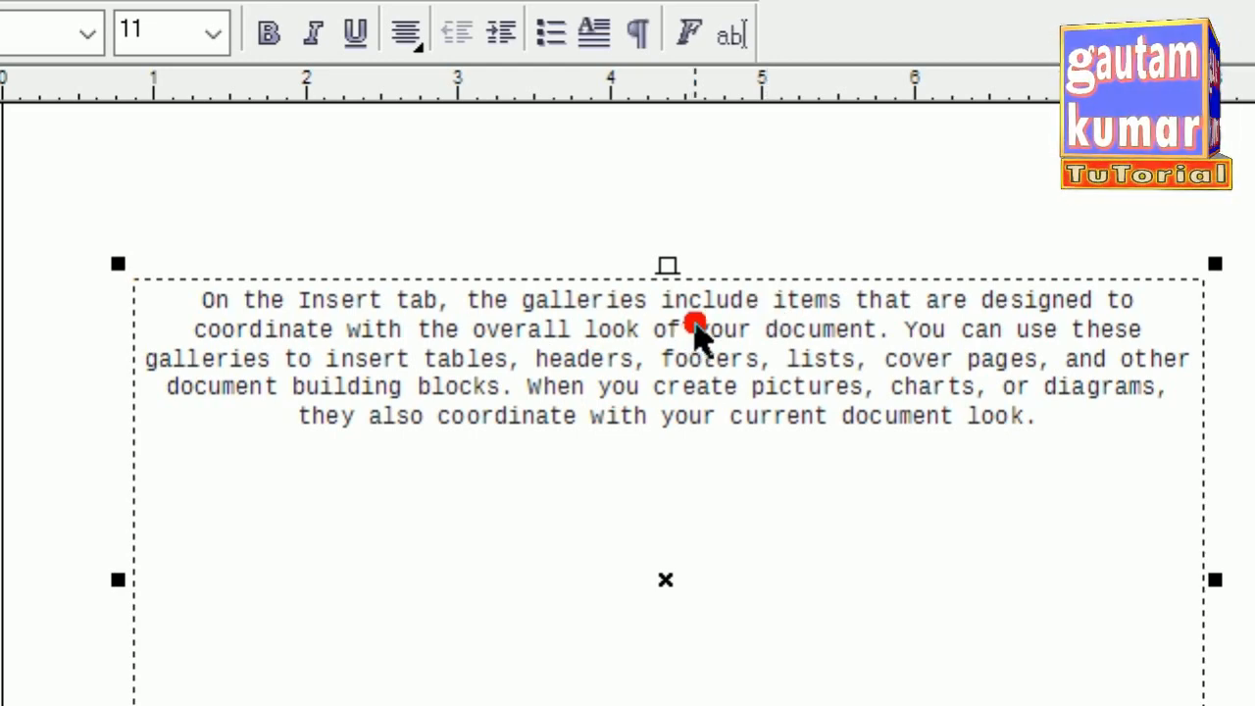
Step: Move the four-line text from beside the page's right edge to beside its left edge, and reselect the paragraph frame
{"action": "scroll", "coordinate": [934, 314], "scroll_direction": "down", "scroll_amount": 2}
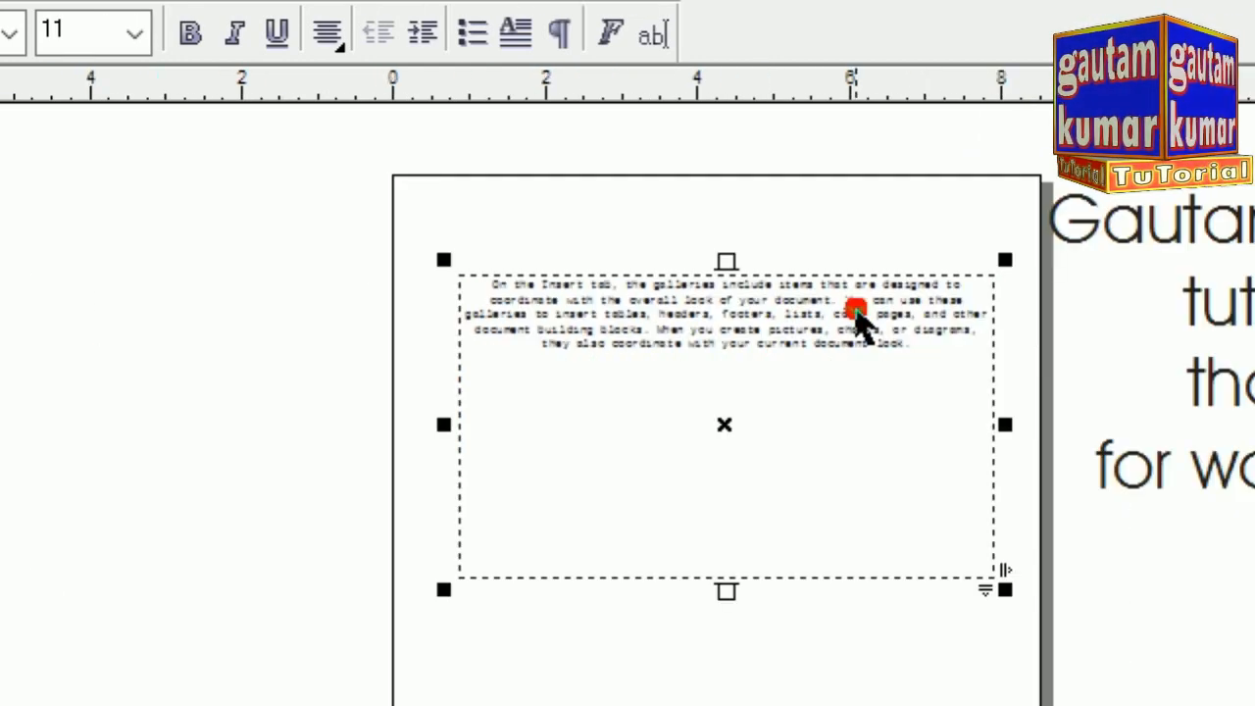
{"action": "left_click", "coordinate": [1205, 224]}
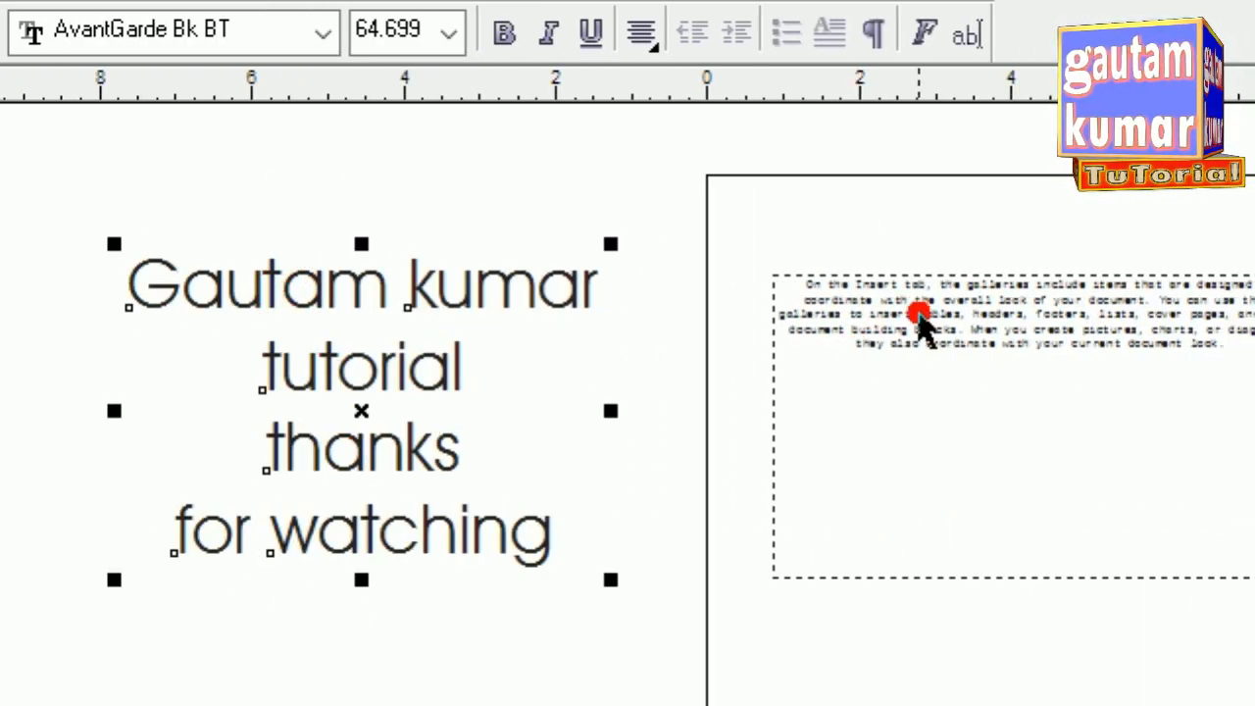
{"action": "left_click", "coordinate": [965, 324]}
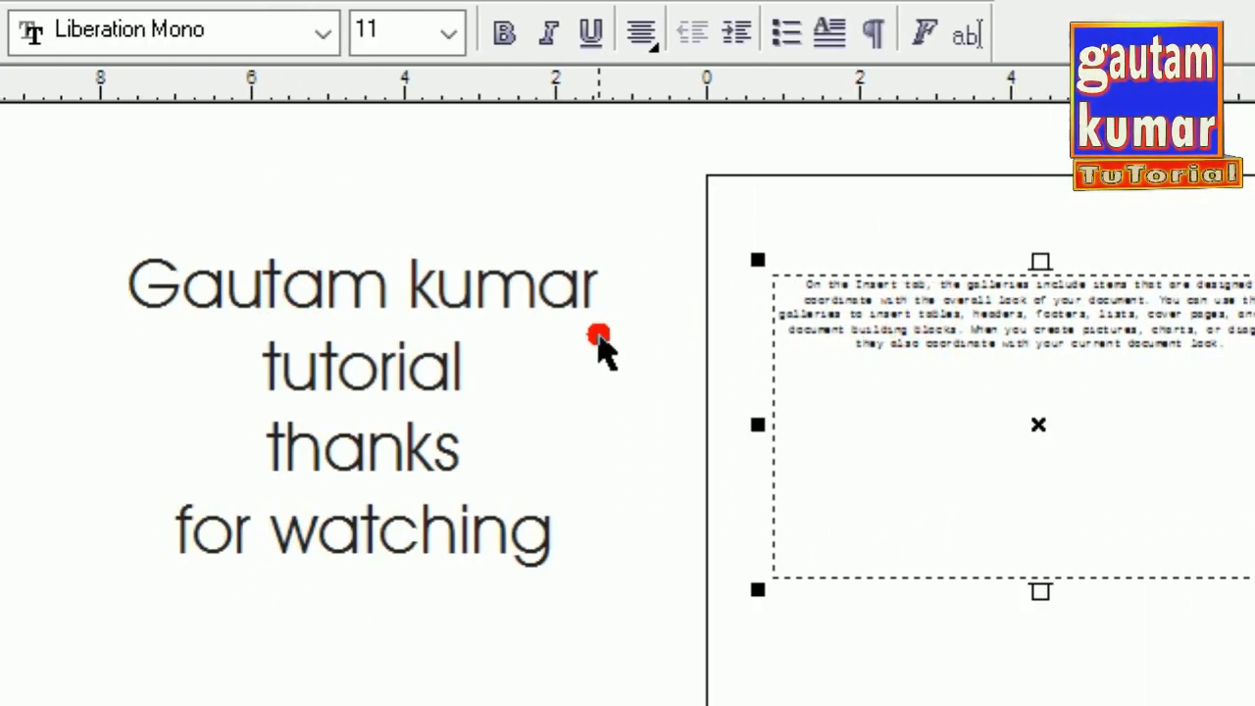